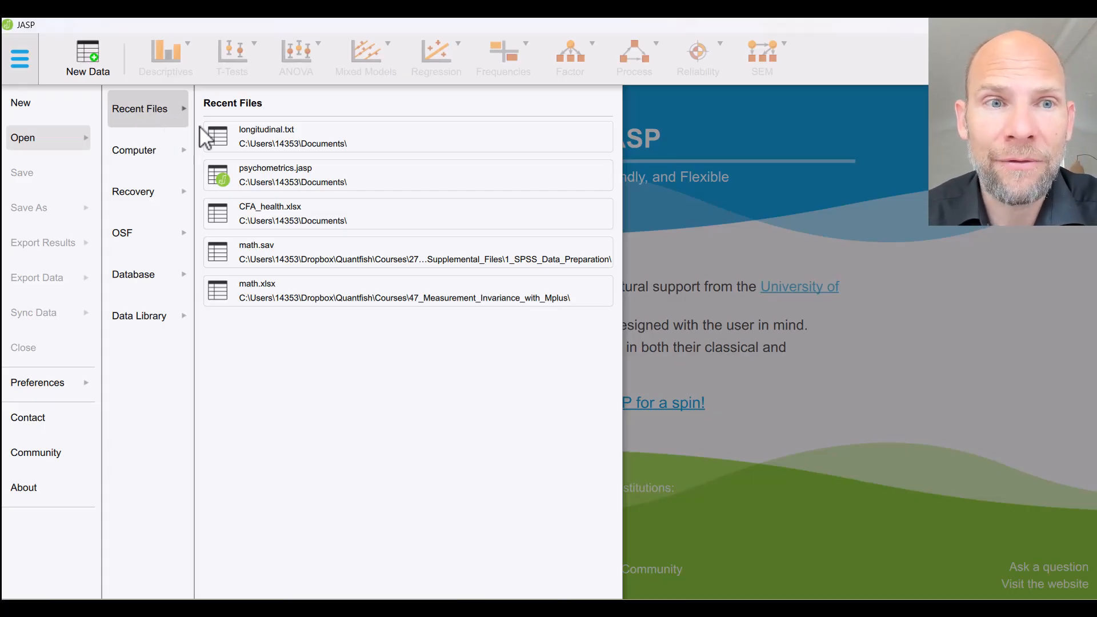
- Open the recent file longitudinal.txt and start a Confirmatory Factor Analysis on it
{"action": "left_click", "coordinate": [292, 144]}
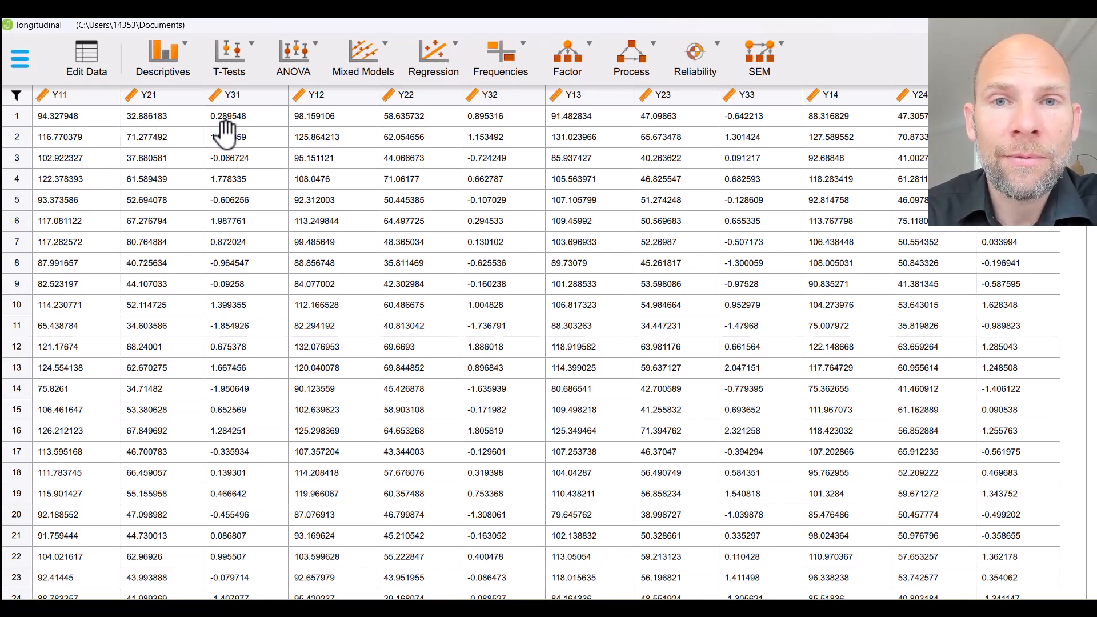
{"action": "left_click", "coordinate": [575, 79]}
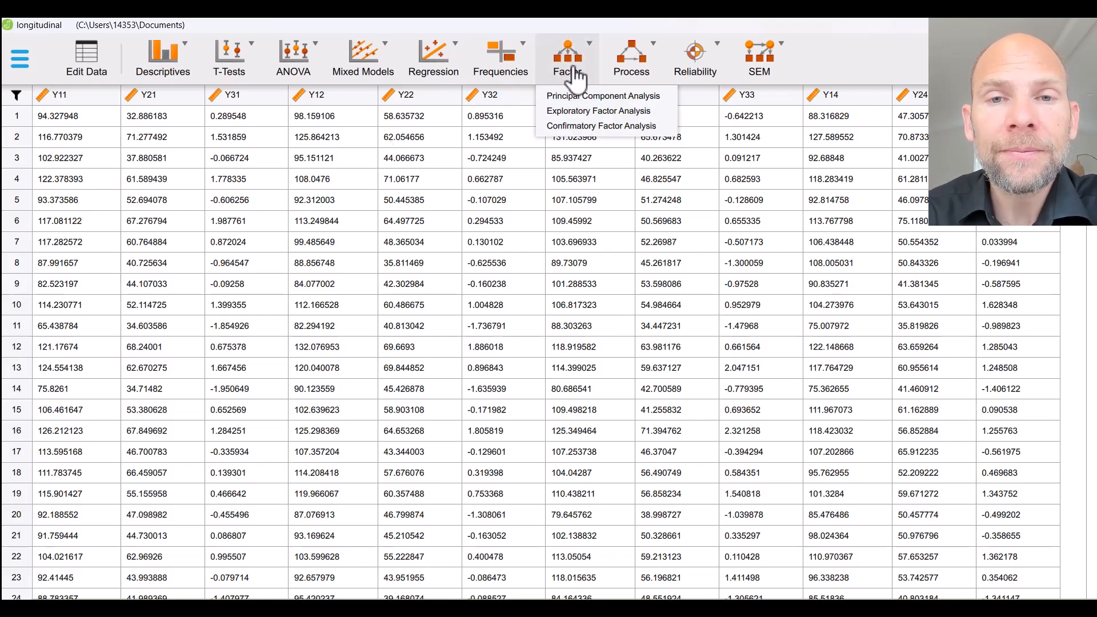
{"action": "left_click", "coordinate": [589, 126]}
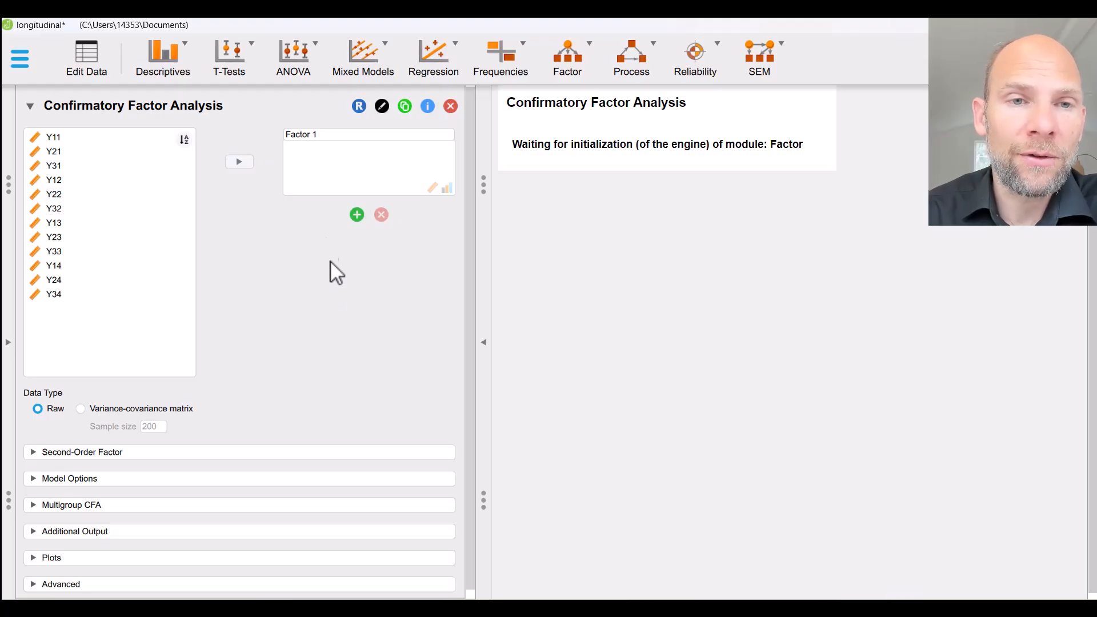
- Rename the first factor to Time 1 and assign Y11, Y21 and Y31 as its indicators
{"action": "left_click", "coordinate": [319, 137]}
{"action": "left_click_drag", "start_coordinate": [319, 138], "coordinate": [281, 140]}
{"action": "key", "text": "BackSpace"}
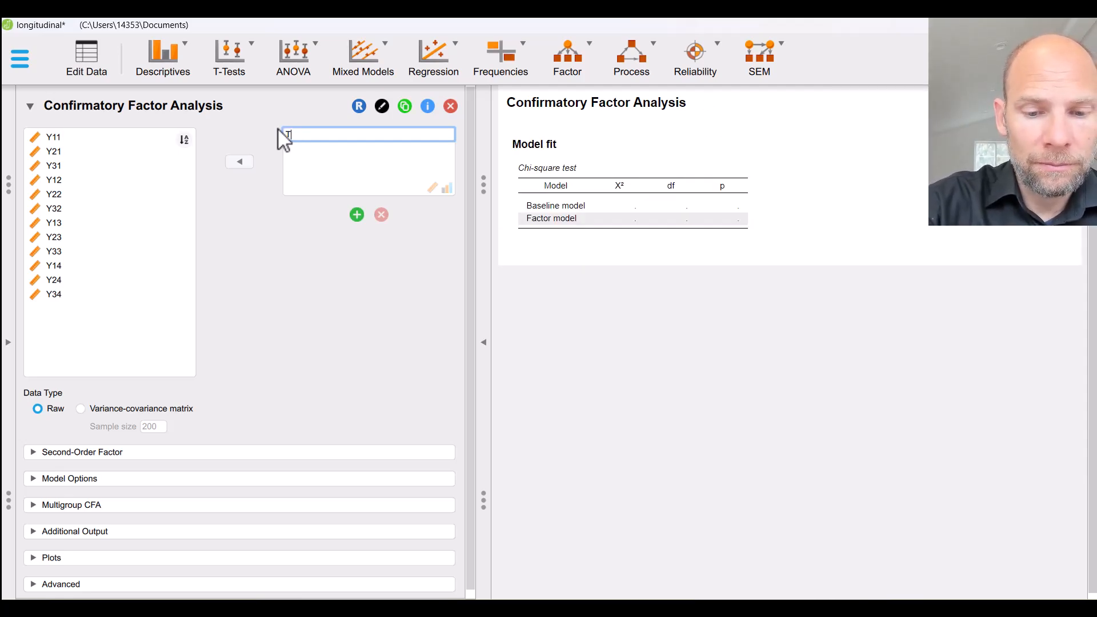
{"action": "left_click", "coordinate": [69, 137]}
{"action": "left_click", "coordinate": [67, 166], "text": "shift"}
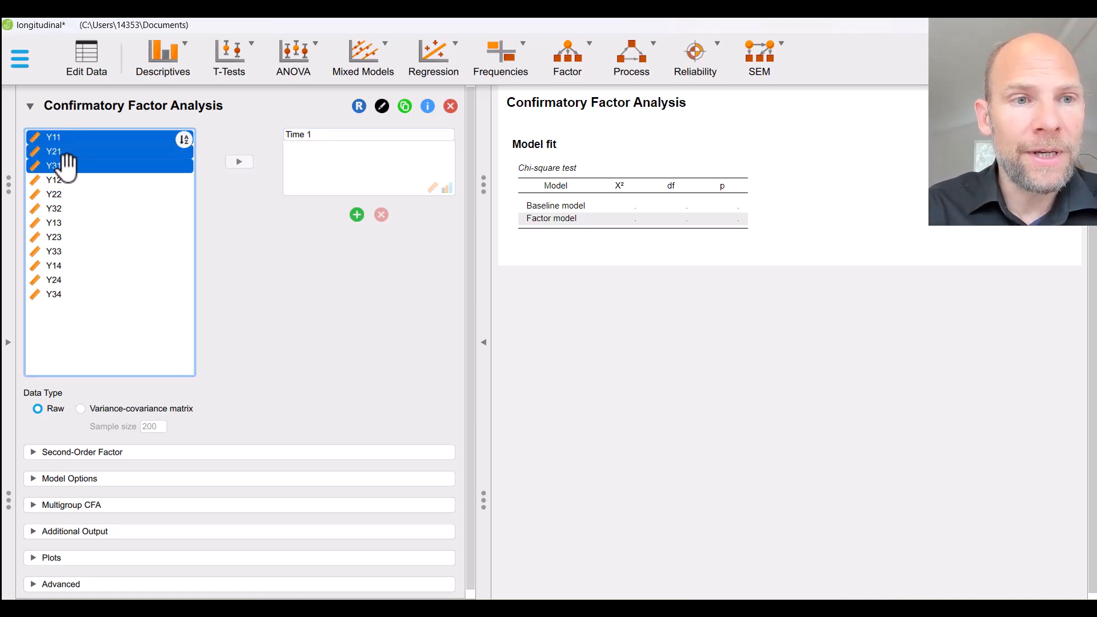
{"action": "left_click", "coordinate": [247, 165]}
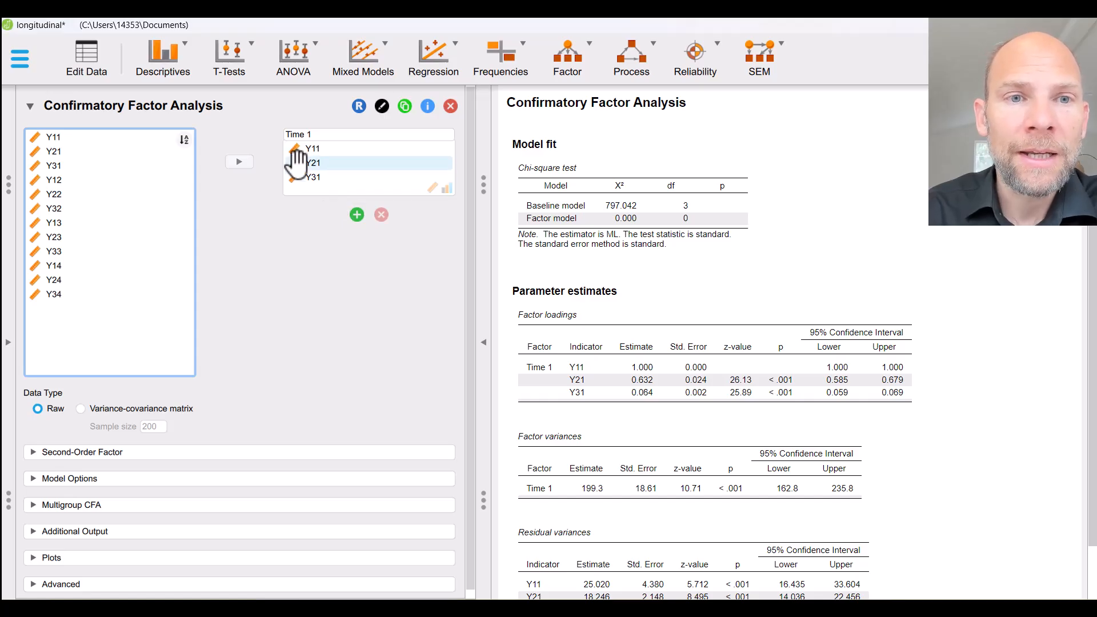
- Add a second factor named Time 2 with Y12, Y22 and Y32 as its indicators
{"action": "left_click", "coordinate": [356, 215]}
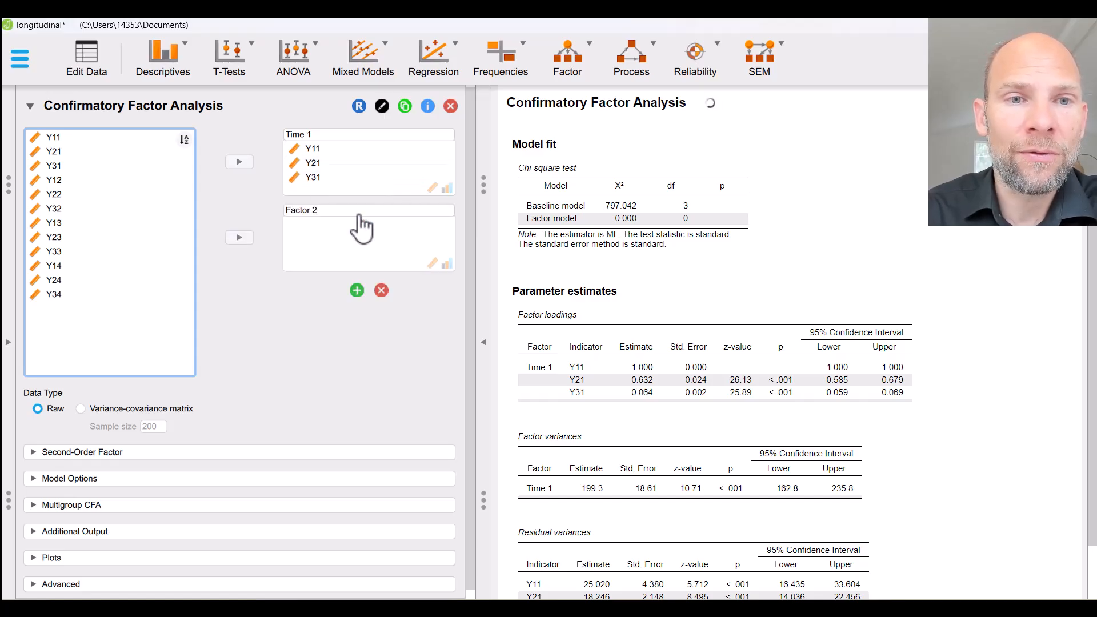
{"action": "double_click", "coordinate": [313, 209]}
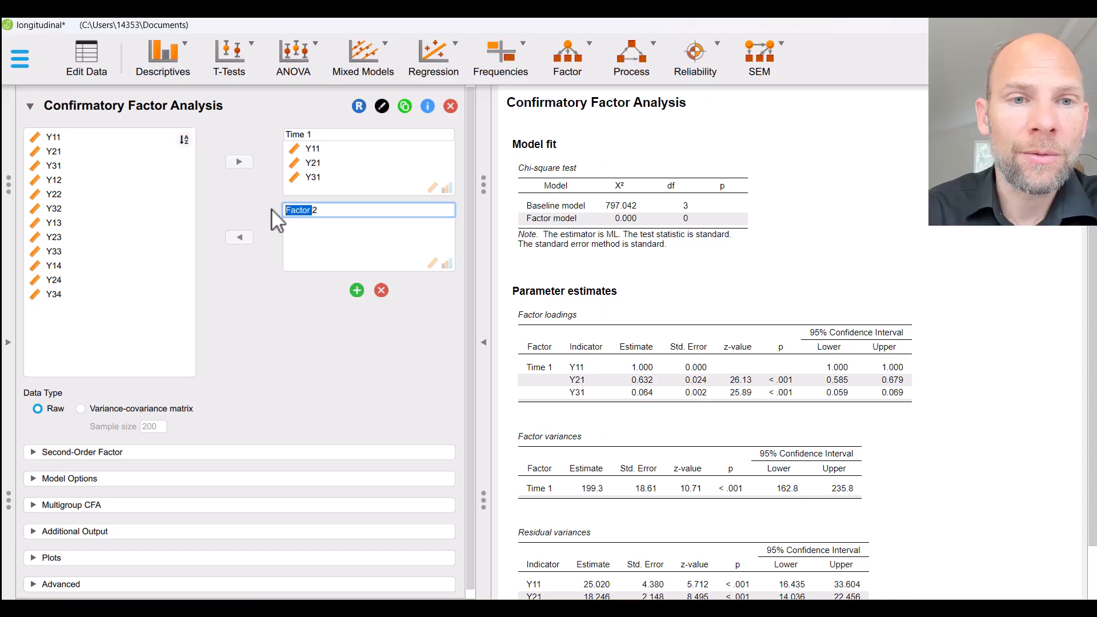
{"action": "type", "text": "Time"}
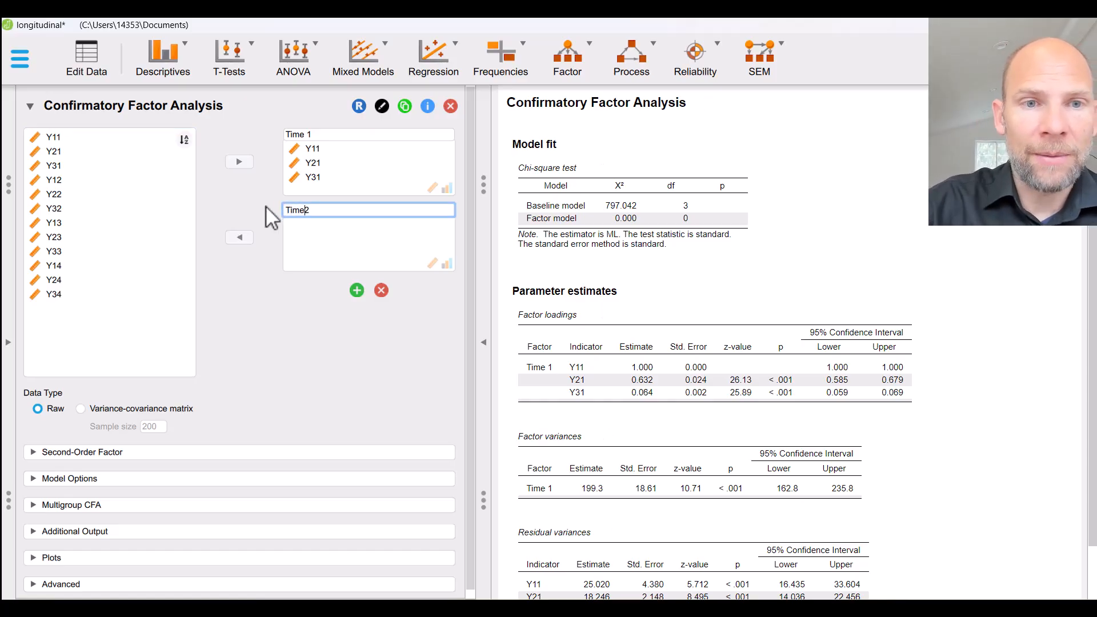
{"action": "left_click", "coordinate": [57, 181]}
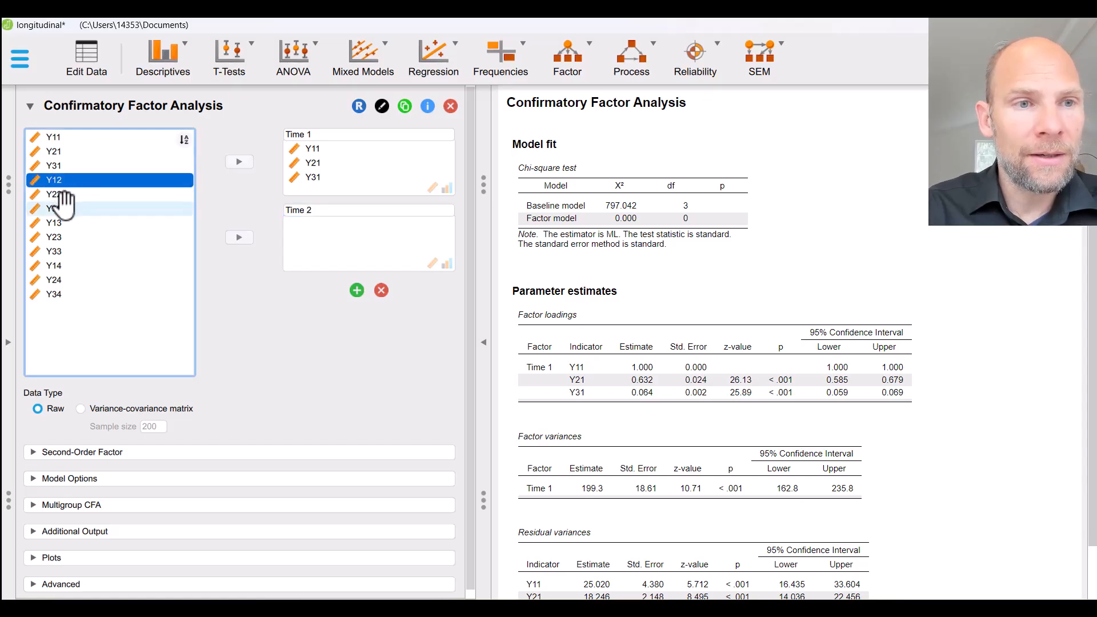
{"action": "left_click", "coordinate": [57, 208], "text": "shift"}
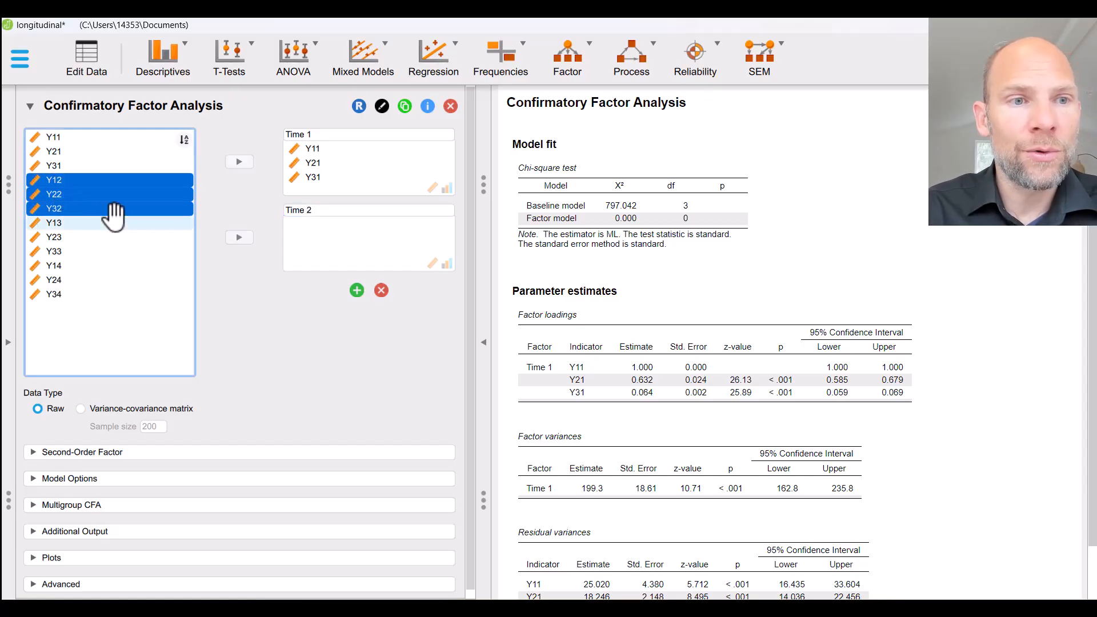
{"action": "left_click", "coordinate": [238, 237]}
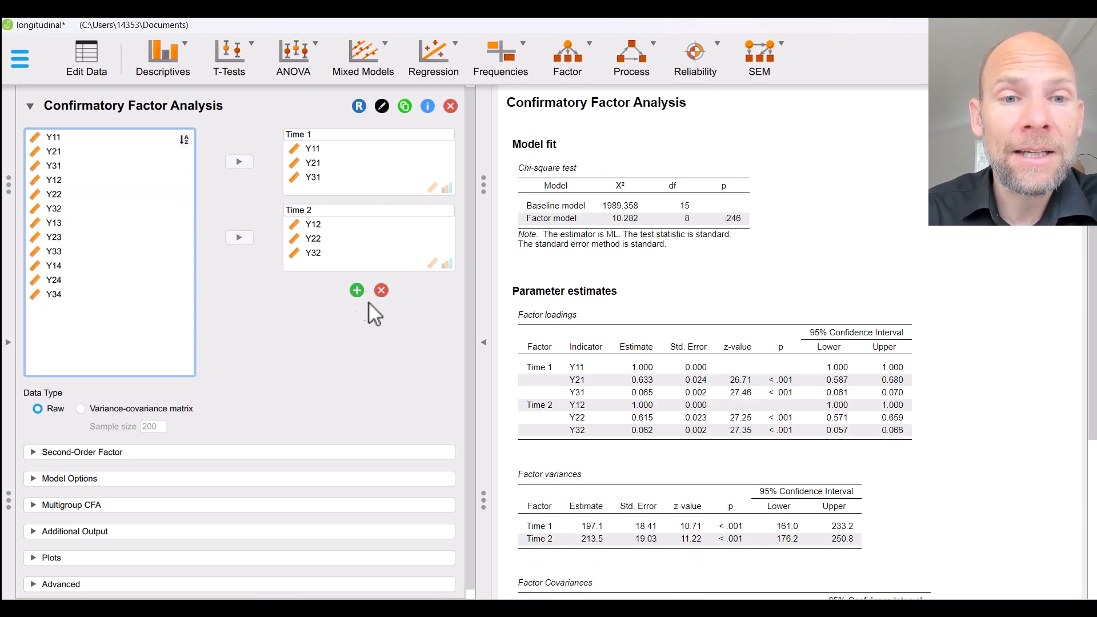
- Add a third factor named Time 3 with Y13, Y23 and Y33 as its indicators
{"action": "left_click", "coordinate": [357, 290]}
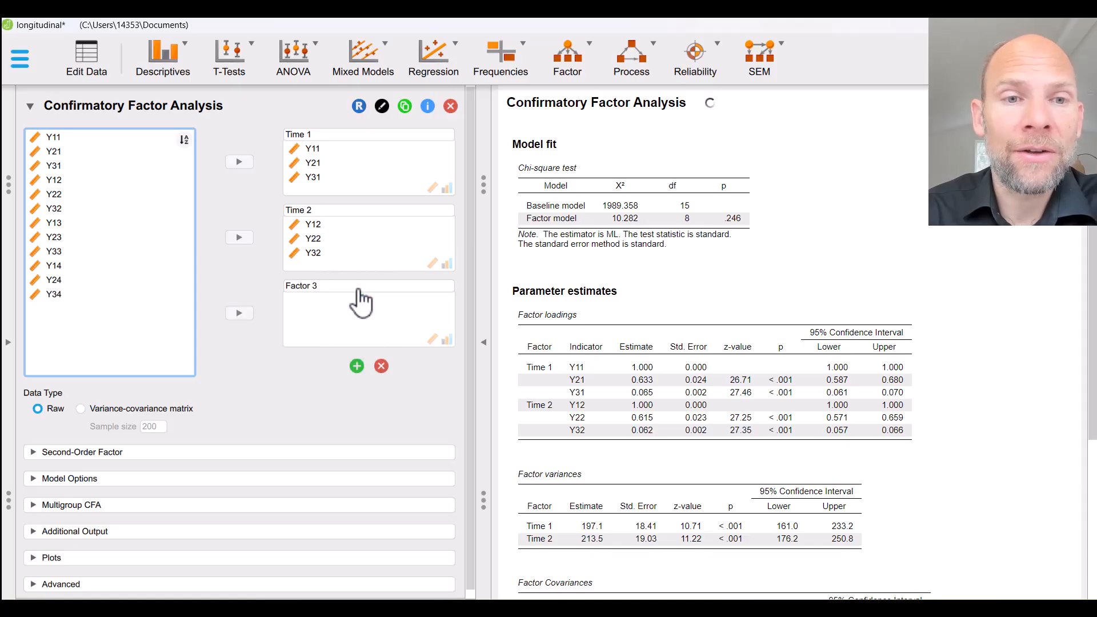
{"action": "double_click", "coordinate": [308, 285]}
{"action": "type", "text": "Time"}
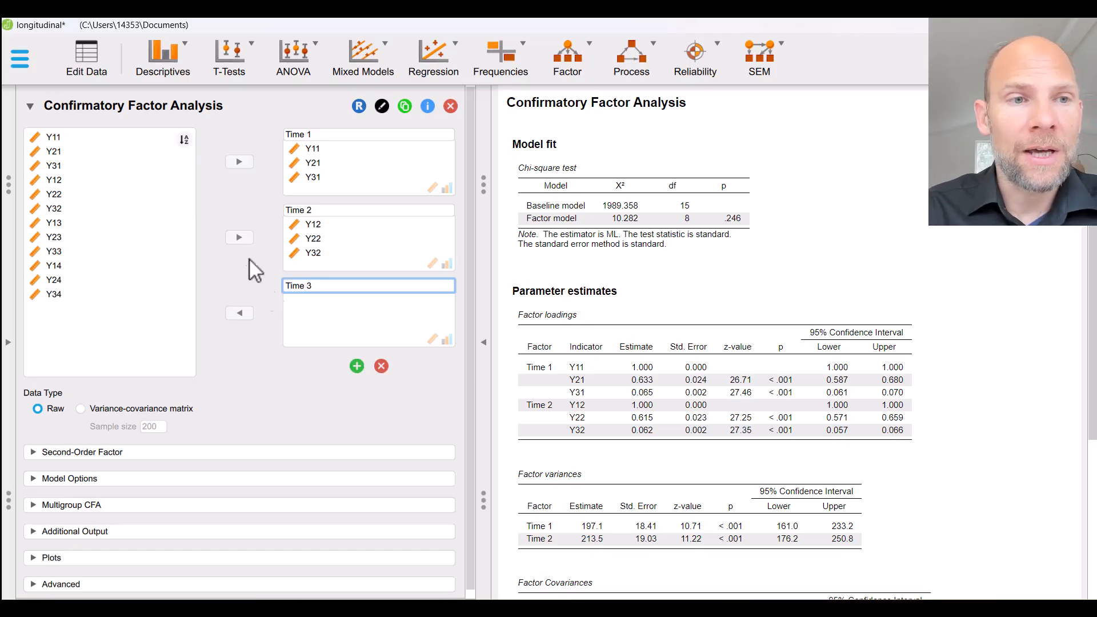
{"action": "left_click", "coordinate": [65, 223]}
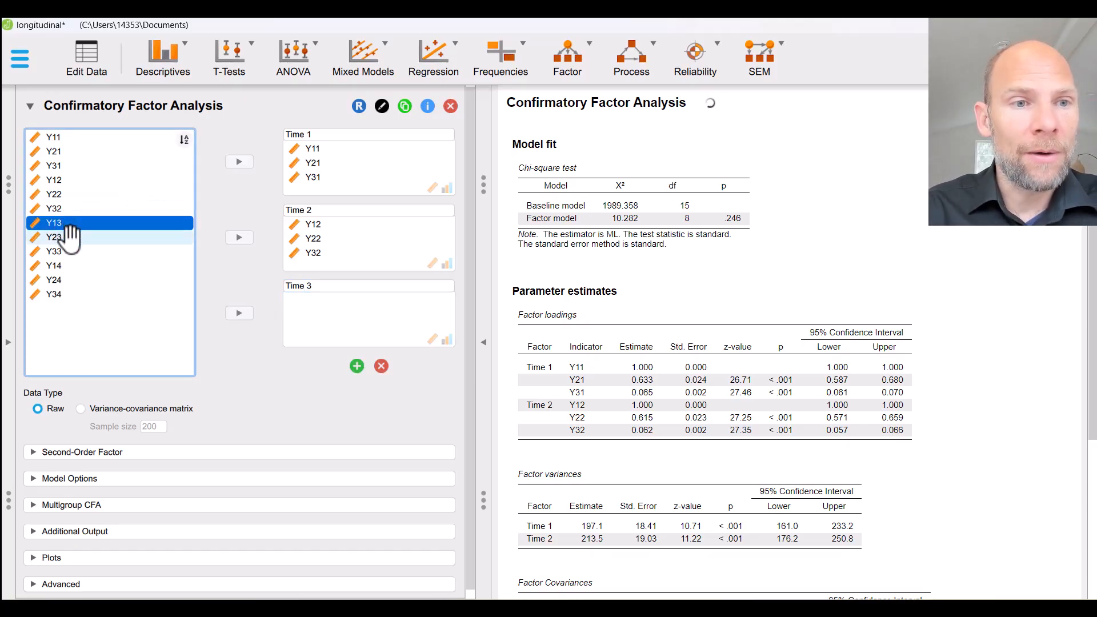
{"action": "left_click", "coordinate": [63, 250], "text": "shift"}
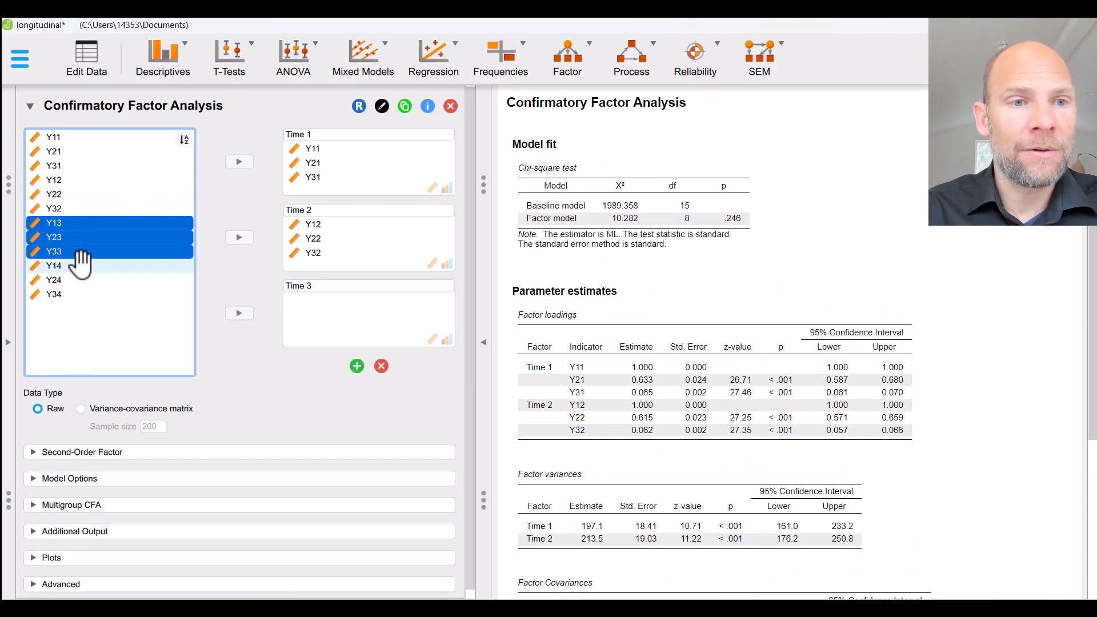
{"action": "left_click", "coordinate": [239, 313]}
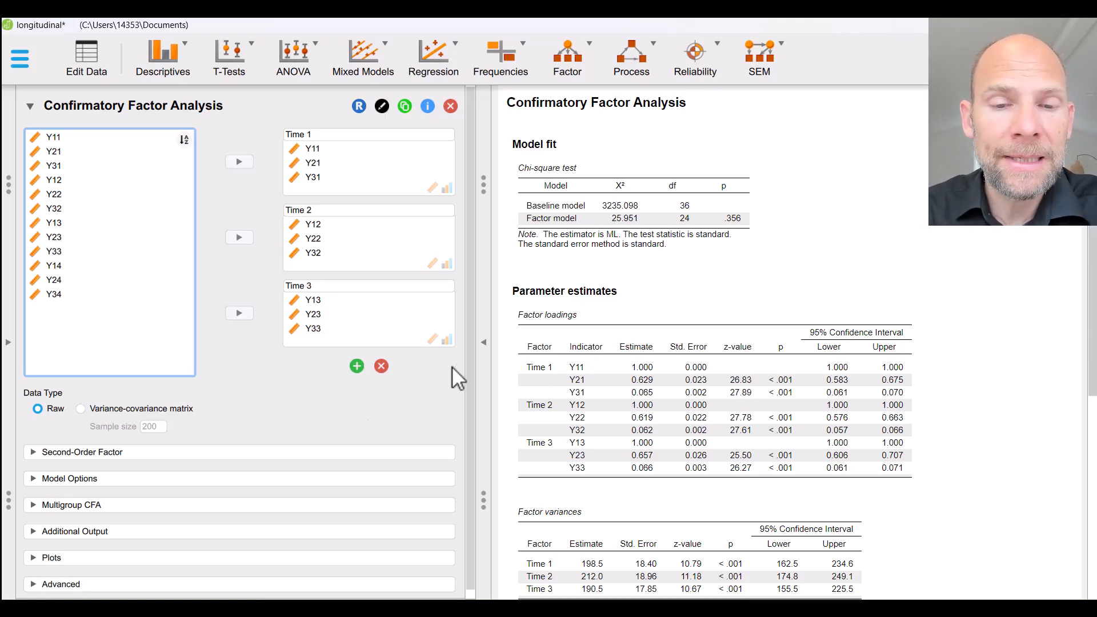
- Add a model plot of the three-factor model to the results and view it
{"action": "scroll", "coordinate": [429, 406], "scroll_direction": "down", "scroll_amount": 1}
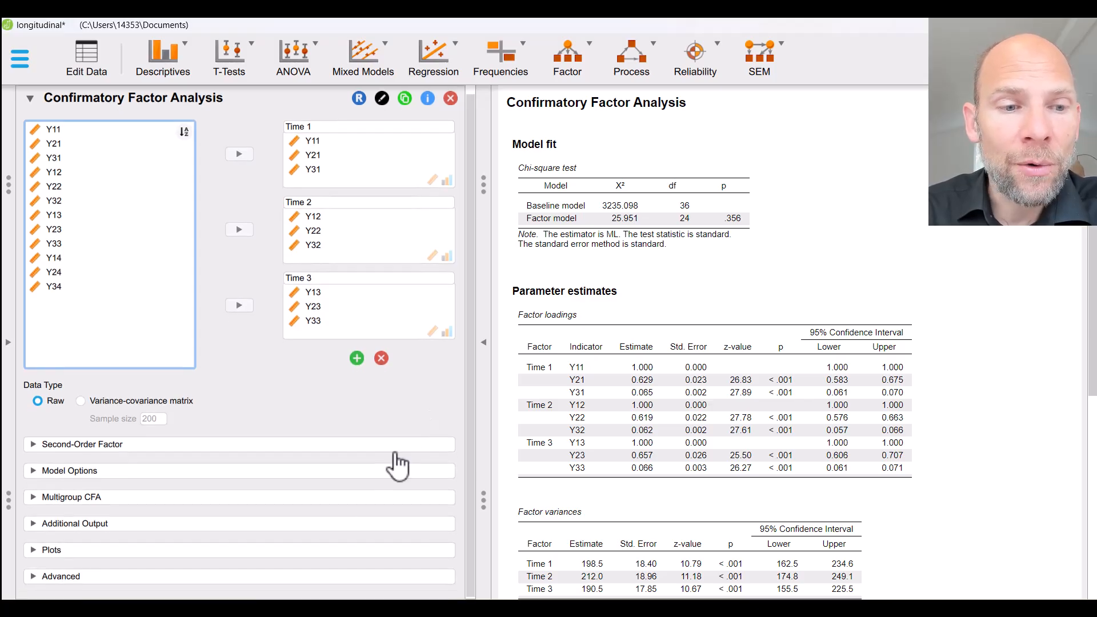
{"action": "left_click", "coordinate": [63, 550]}
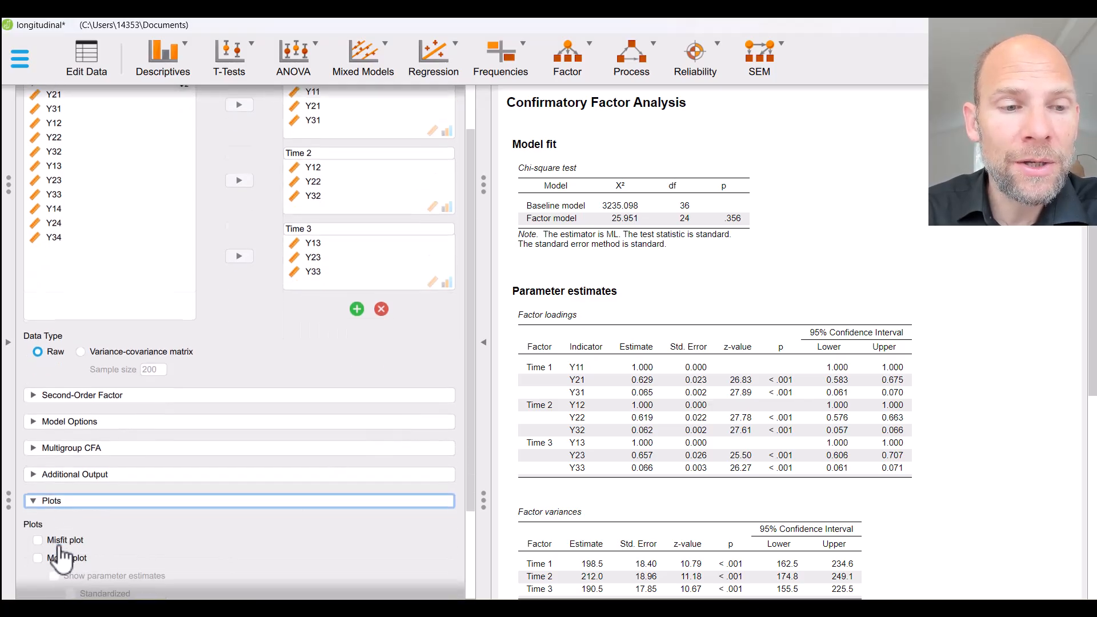
{"action": "left_click", "coordinate": [38, 506]}
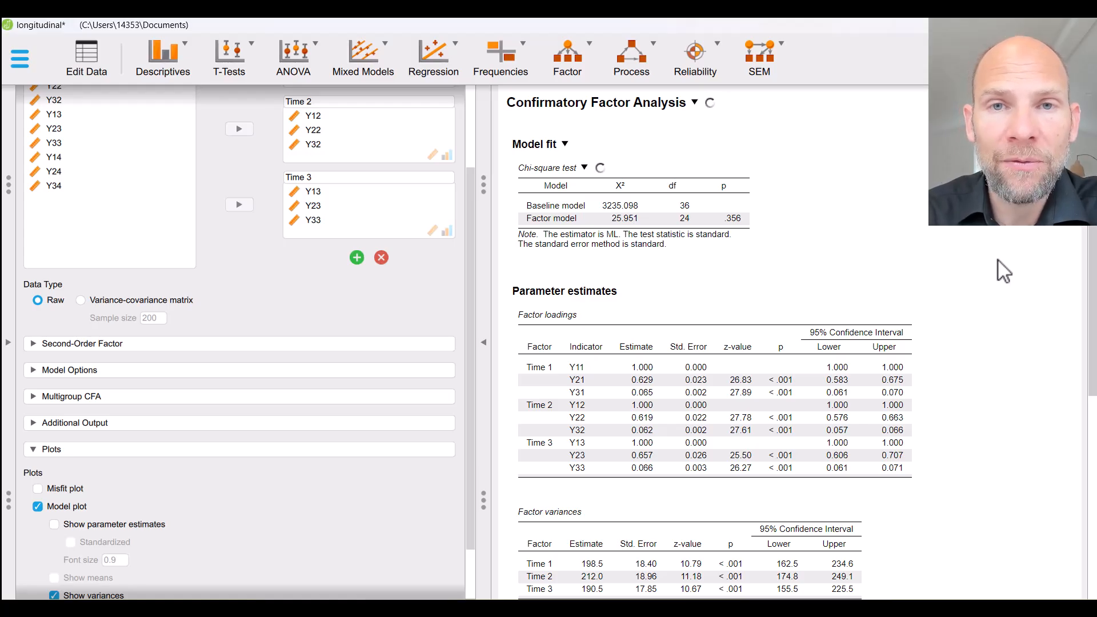
{"action": "scroll", "coordinate": [998, 260], "scroll_direction": "down", "scroll_amount": 6}
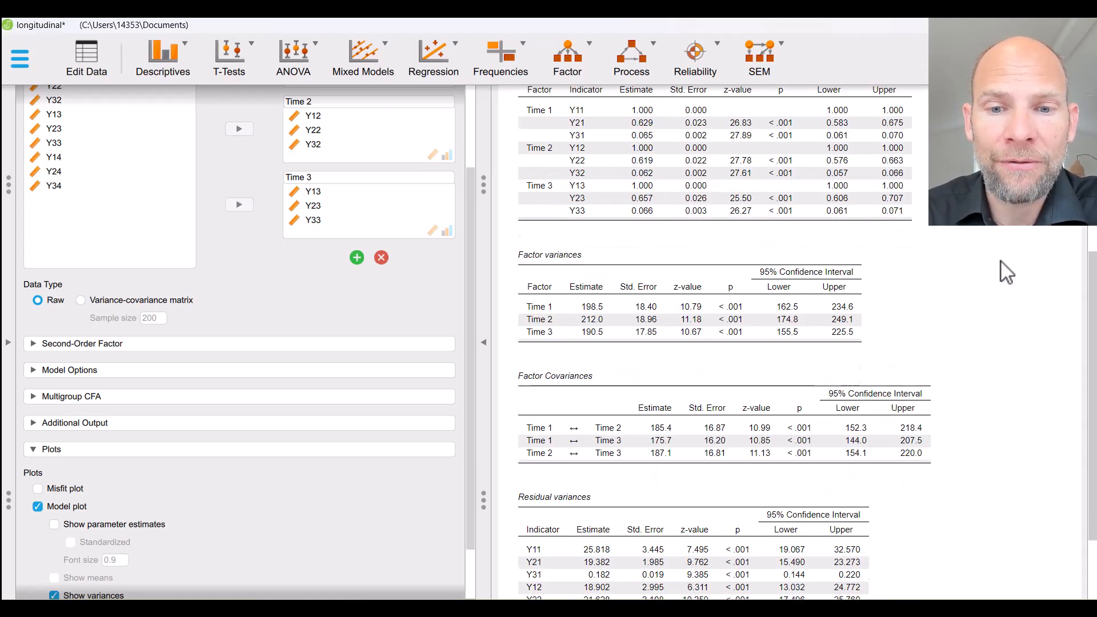
{"action": "scroll", "coordinate": [1002, 264], "scroll_direction": "down", "scroll_amount": 5}
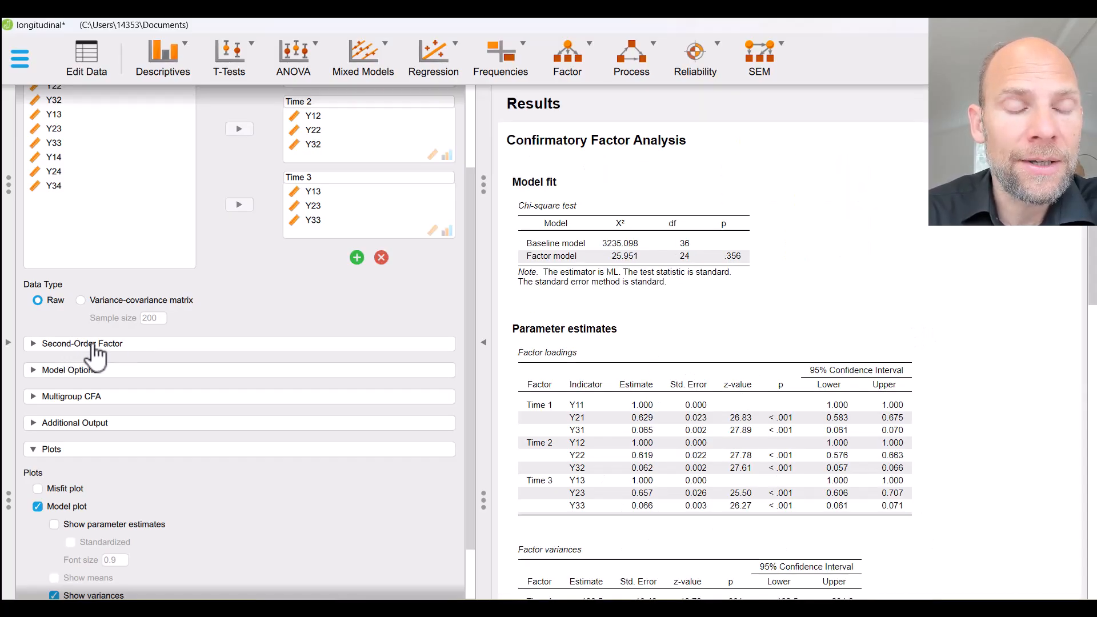
- Define a second-order factor with Time 1, Time 2 and Time 3 as its indicators
{"action": "left_click", "coordinate": [94, 345]}
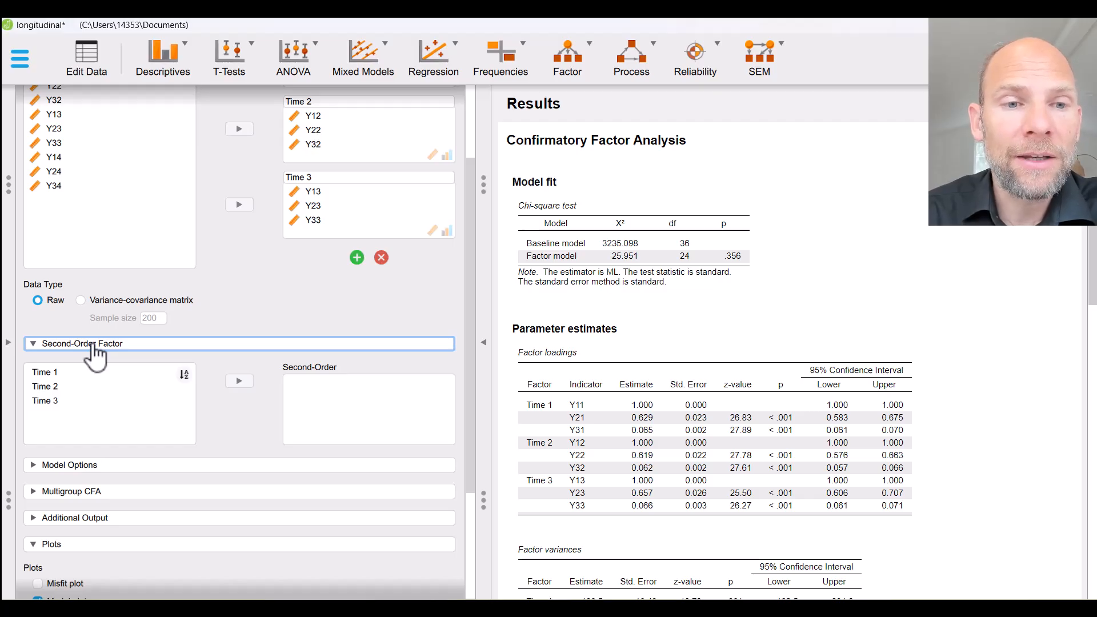
{"action": "left_click", "coordinate": [59, 371]}
{"action": "left_click", "coordinate": [54, 400], "text": "shift"}
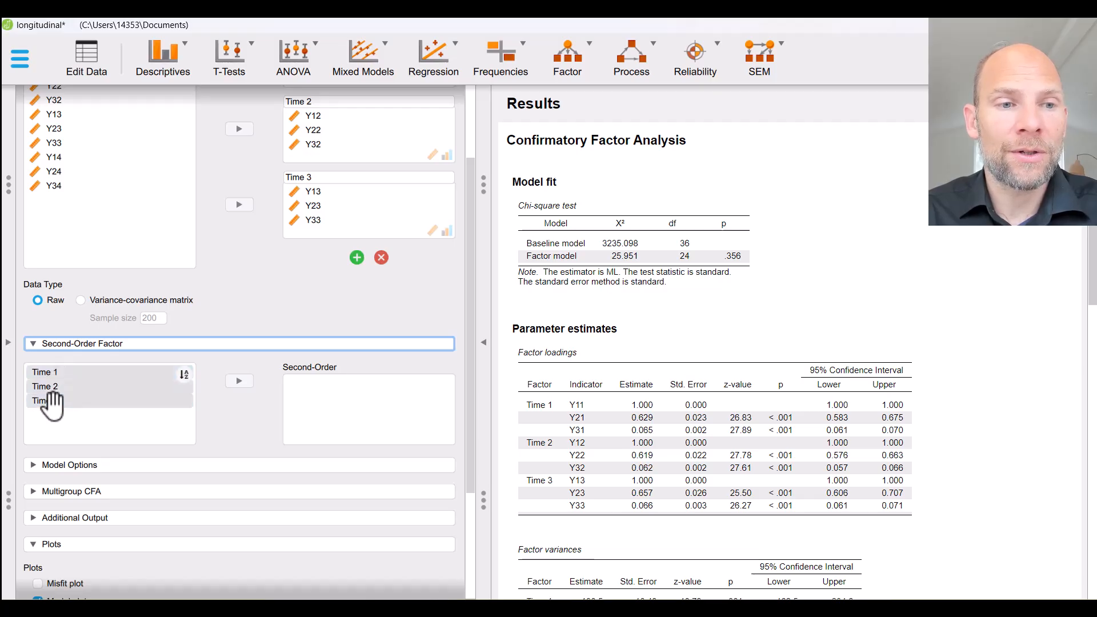
{"action": "left_click", "coordinate": [239, 381]}
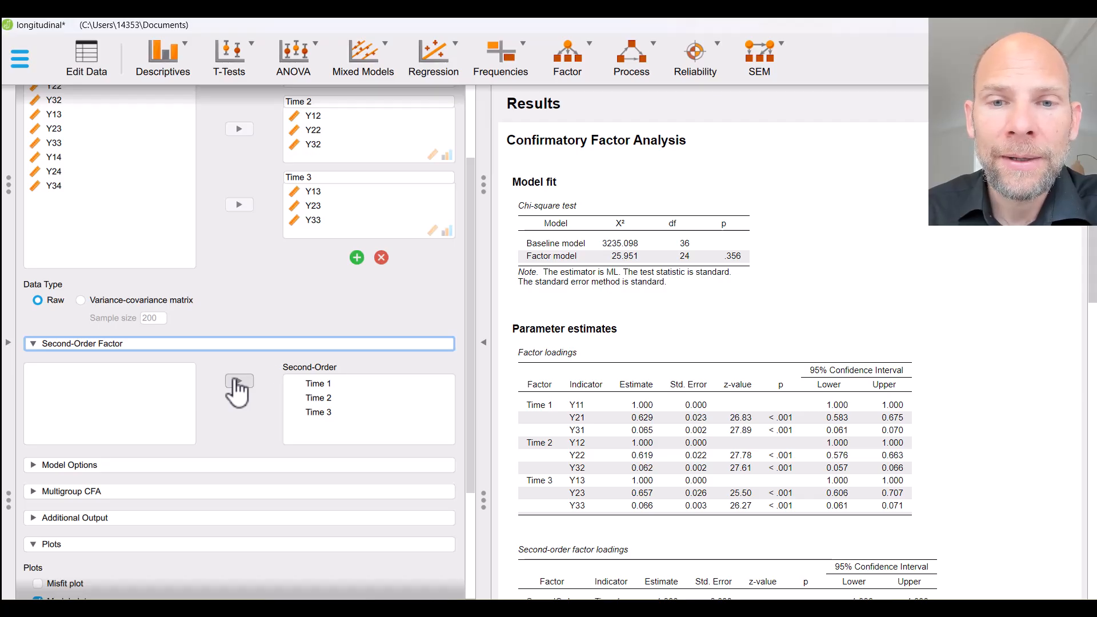
- Examine the second-order model's path diagram, chi-square fit, first- and second-order loadings, factor variances and residual variances
{"action": "scroll", "coordinate": [998, 239], "scroll_direction": "down", "scroll_amount": 2}
{"action": "scroll", "coordinate": [995, 230], "scroll_direction": "down", "scroll_amount": 9}
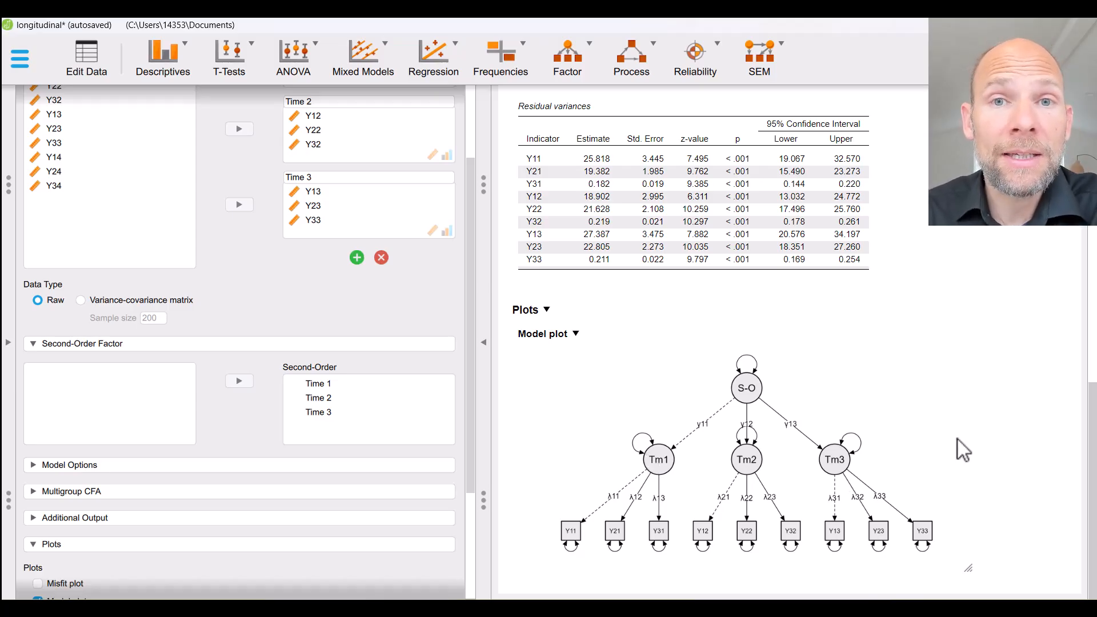
{"action": "scroll", "coordinate": [950, 401], "scroll_direction": "up", "scroll_amount": 3}
{"action": "scroll", "coordinate": [950, 400], "scroll_direction": "up", "scroll_amount": 10}
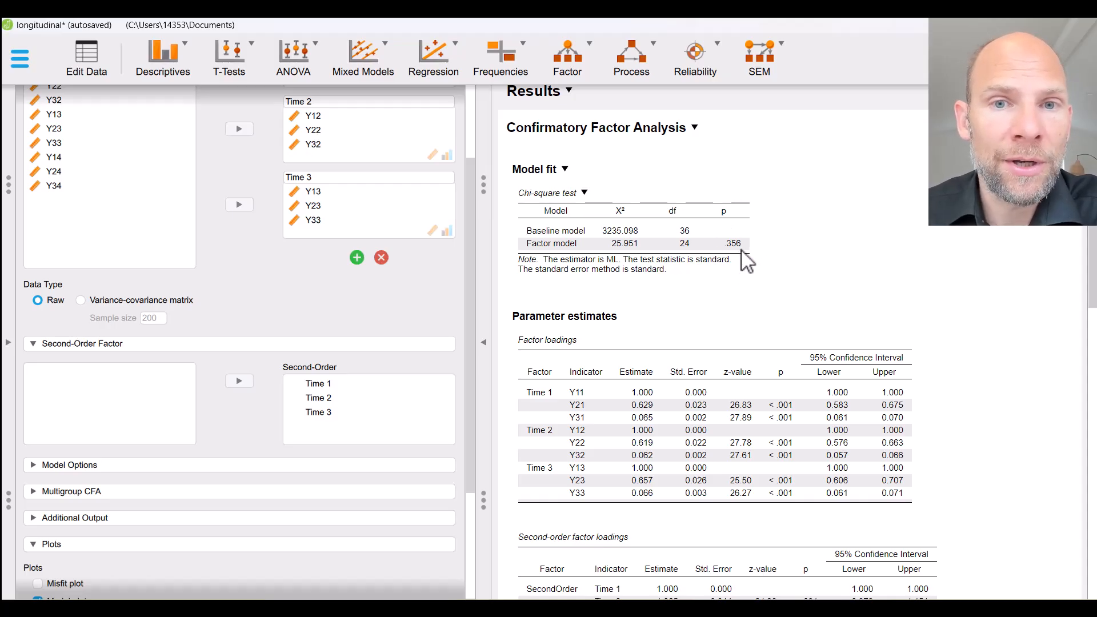
{"action": "scroll", "coordinate": [742, 251], "scroll_direction": "down", "scroll_amount": 3}
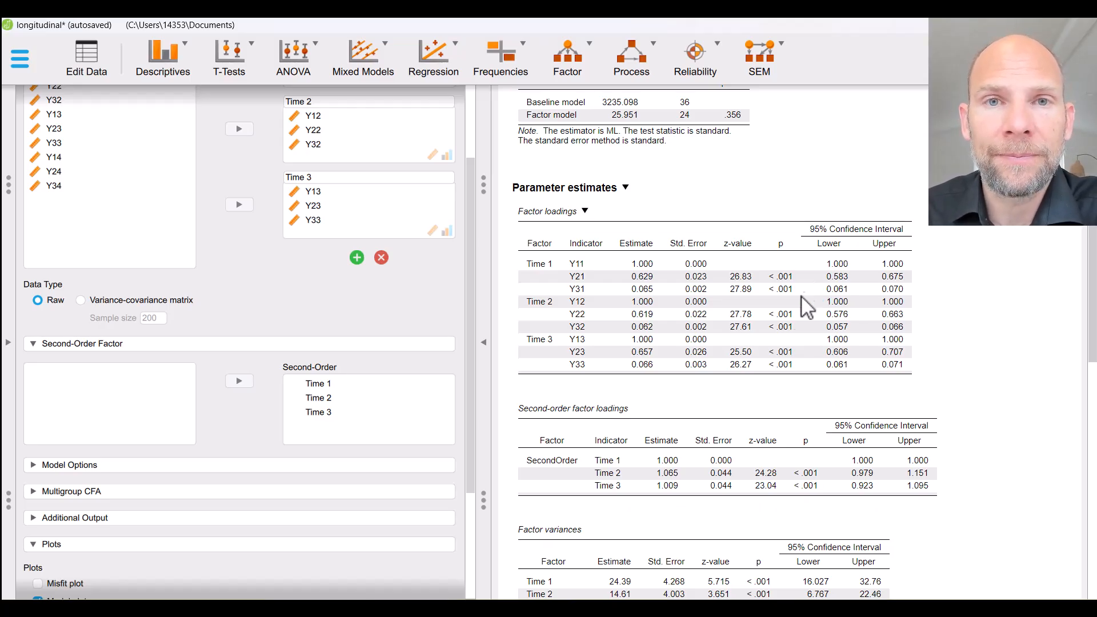
{"action": "scroll", "coordinate": [690, 377], "scroll_direction": "down", "scroll_amount": 3}
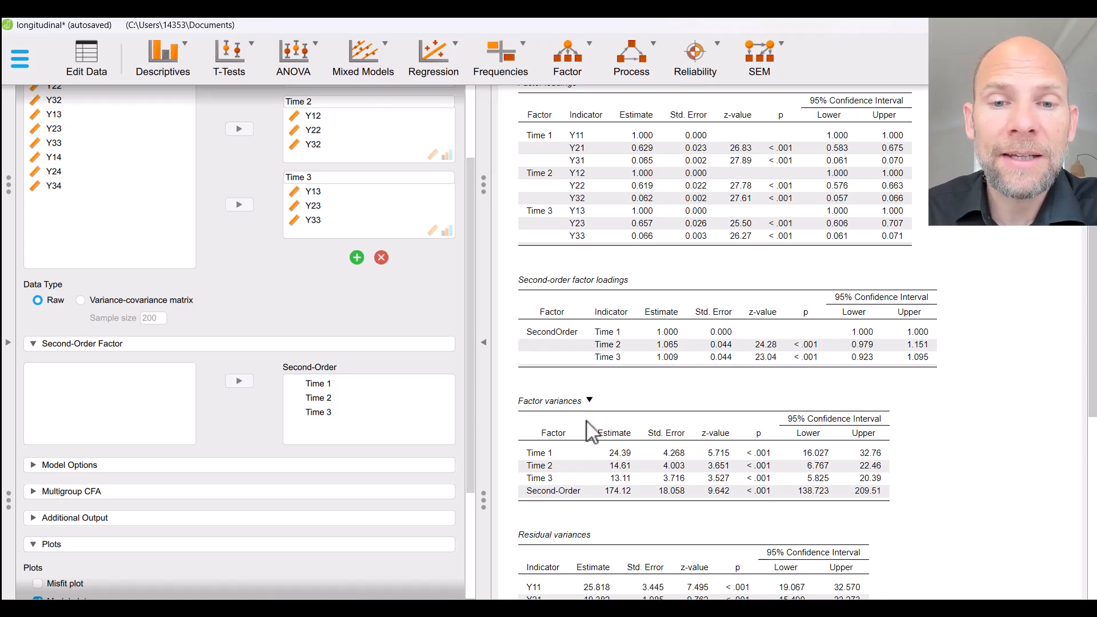
{"action": "scroll", "coordinate": [593, 426], "scroll_direction": "down", "scroll_amount": 3}
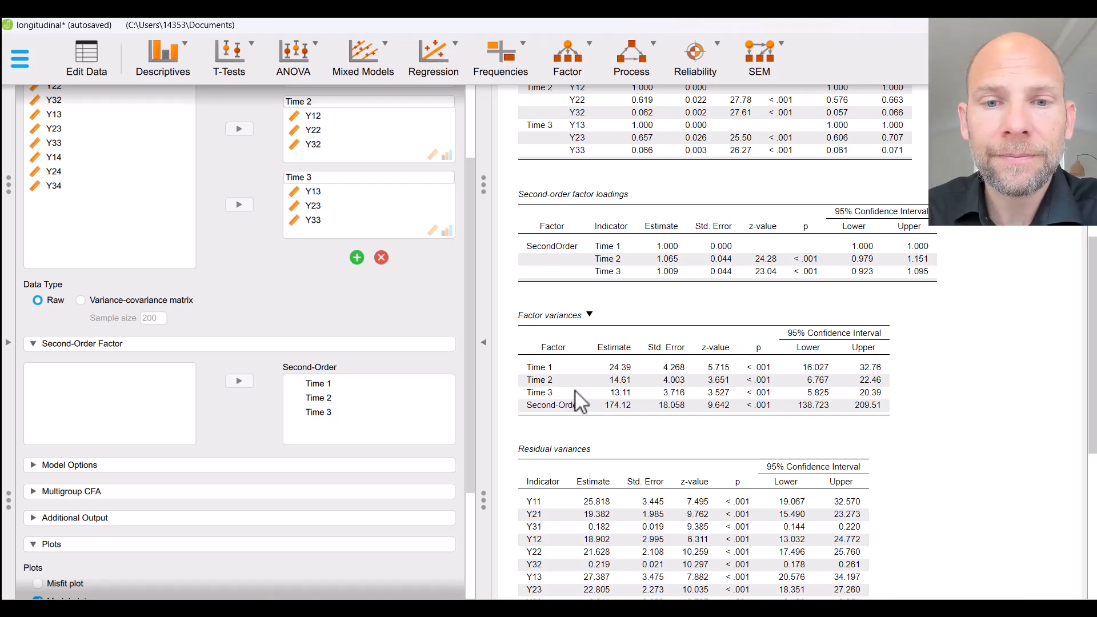
{"action": "scroll", "coordinate": [574, 389], "scroll_direction": "down", "scroll_amount": 3}
{"action": "scroll", "coordinate": [574, 386], "scroll_direction": "down", "scroll_amount": 2}
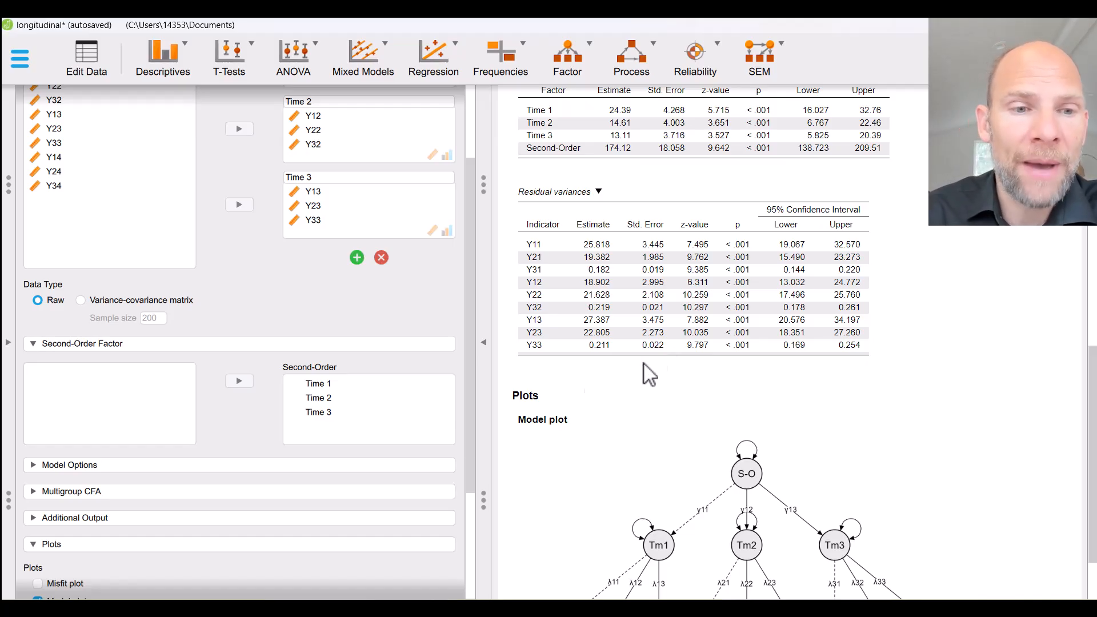
- Review the model options for mean structure, the available model identification methods and residual covariances, keeping Marker variable identification
{"action": "scroll", "coordinate": [114, 476], "scroll_direction": "down", "scroll_amount": 3}
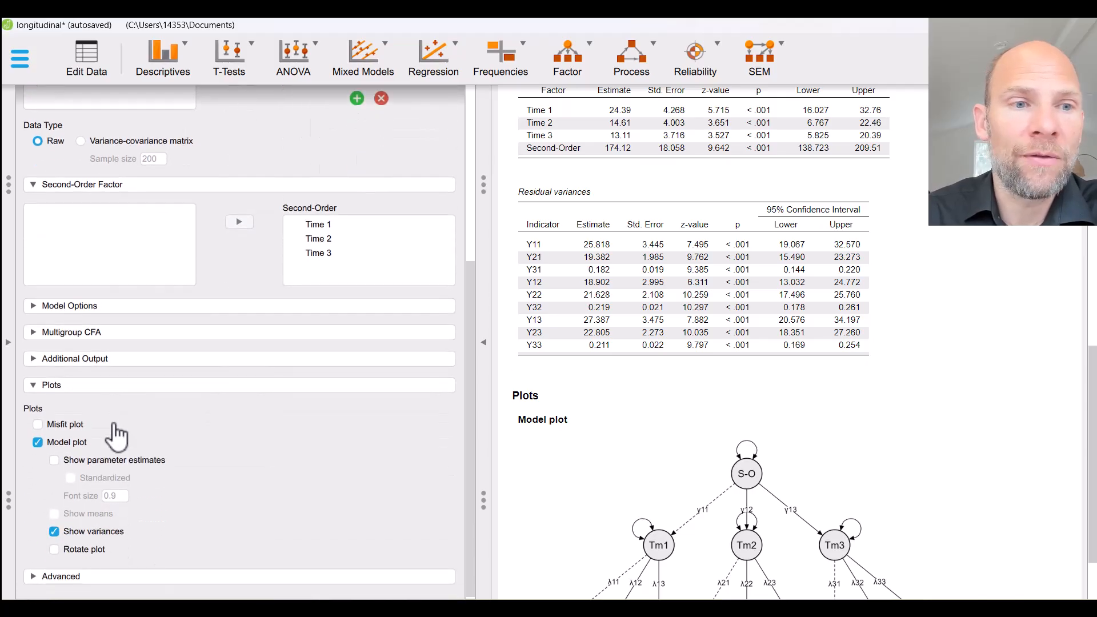
{"action": "left_click", "coordinate": [90, 308]}
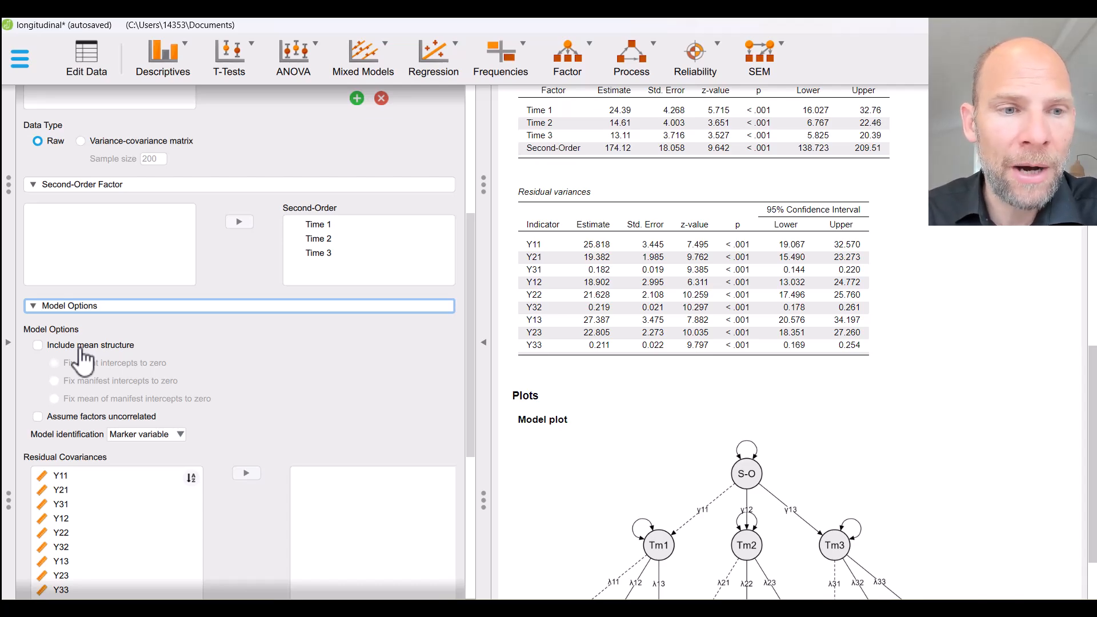
{"action": "scroll", "coordinate": [85, 354], "scroll_direction": "down", "scroll_amount": 1}
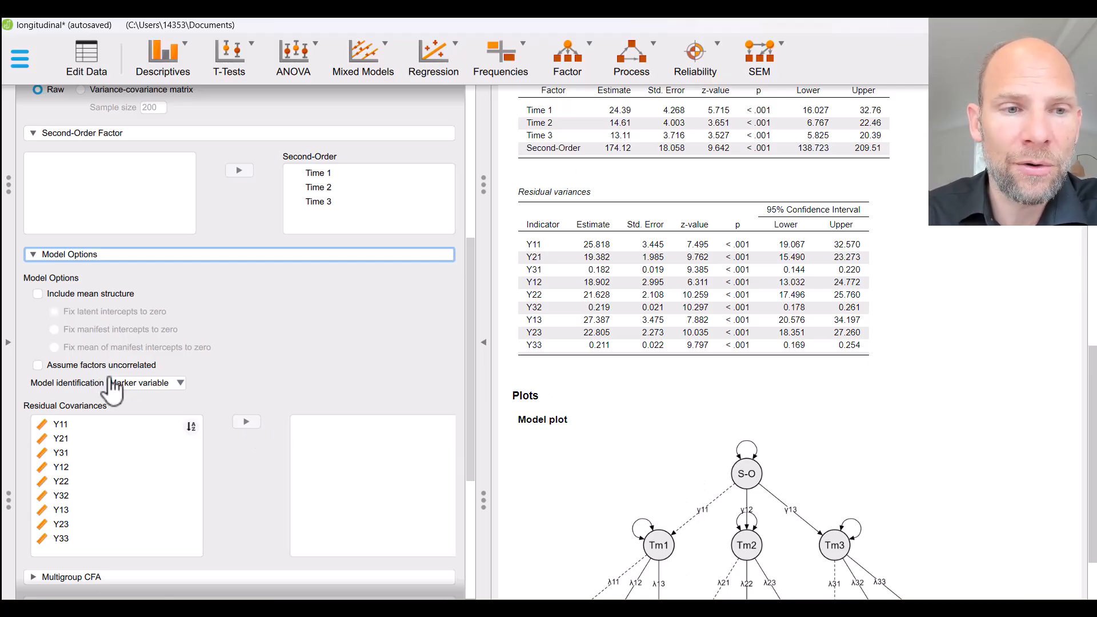
{"action": "scroll", "coordinate": [80, 377], "scroll_direction": "down", "scroll_amount": 1}
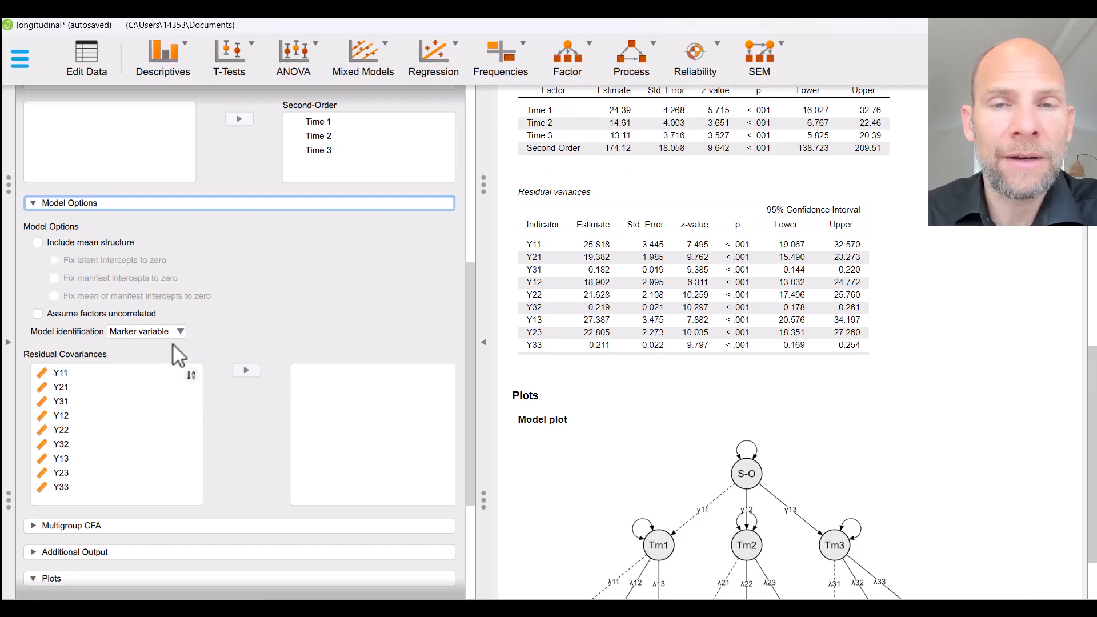
{"action": "scroll", "coordinate": [608, 296], "scroll_direction": "up", "scroll_amount": 7}
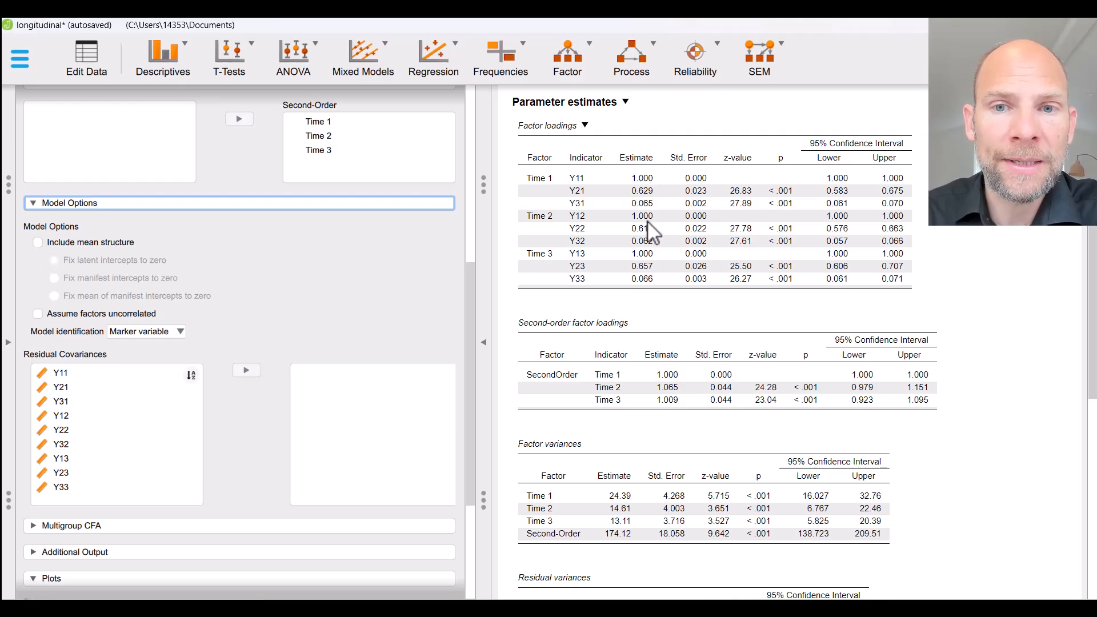
{"action": "left_click", "coordinate": [181, 333]}
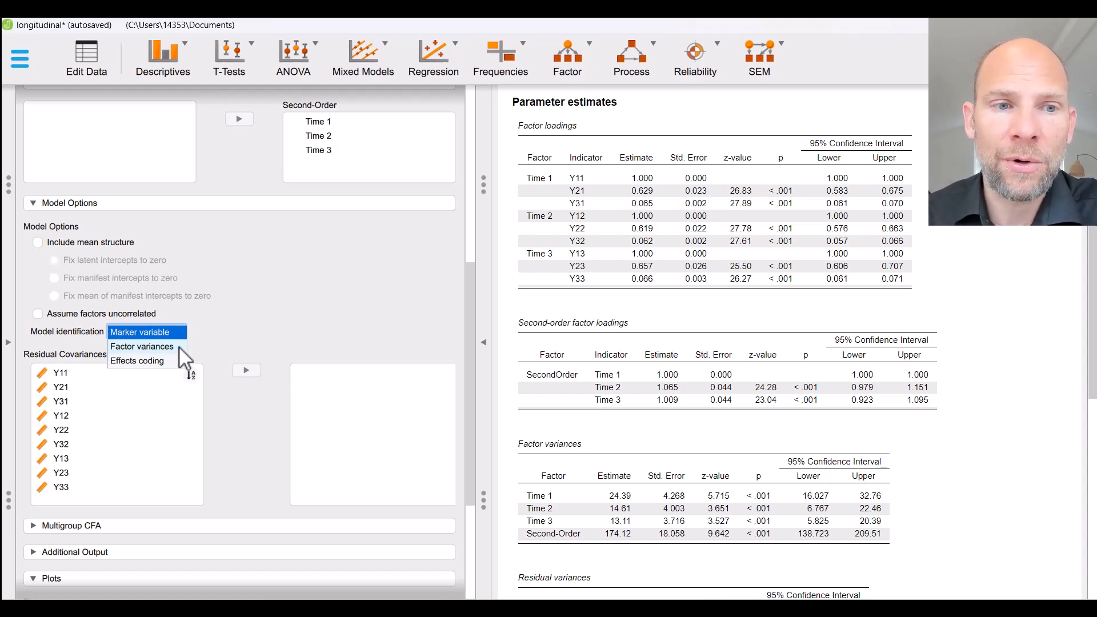
{"action": "left_click", "coordinate": [171, 333]}
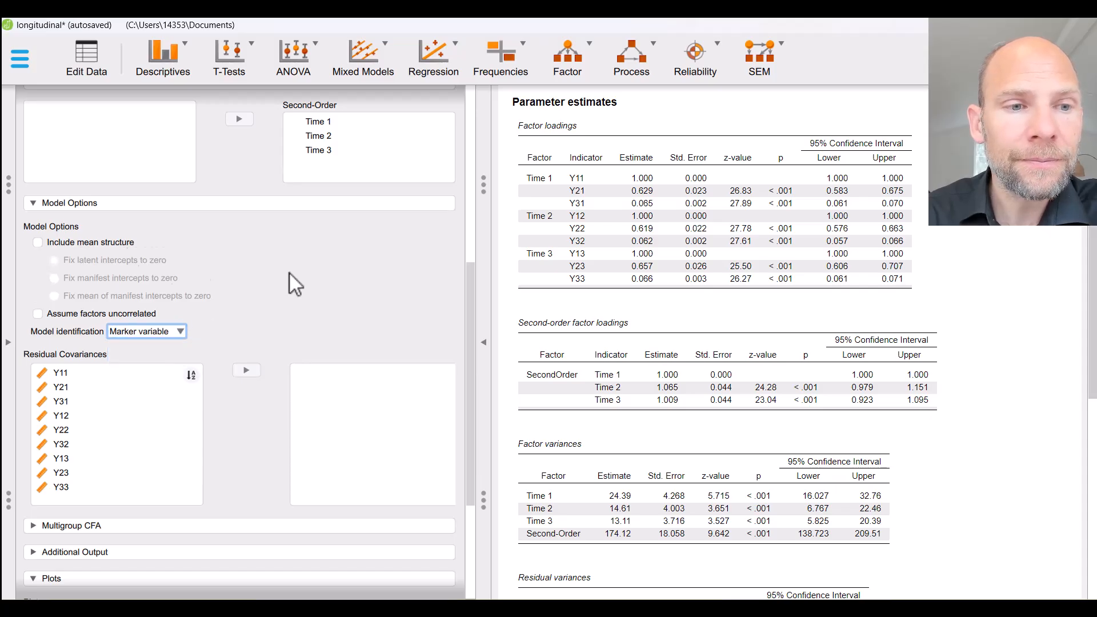
{"action": "scroll", "coordinate": [287, 280], "scroll_direction": "down", "scroll_amount": 2}
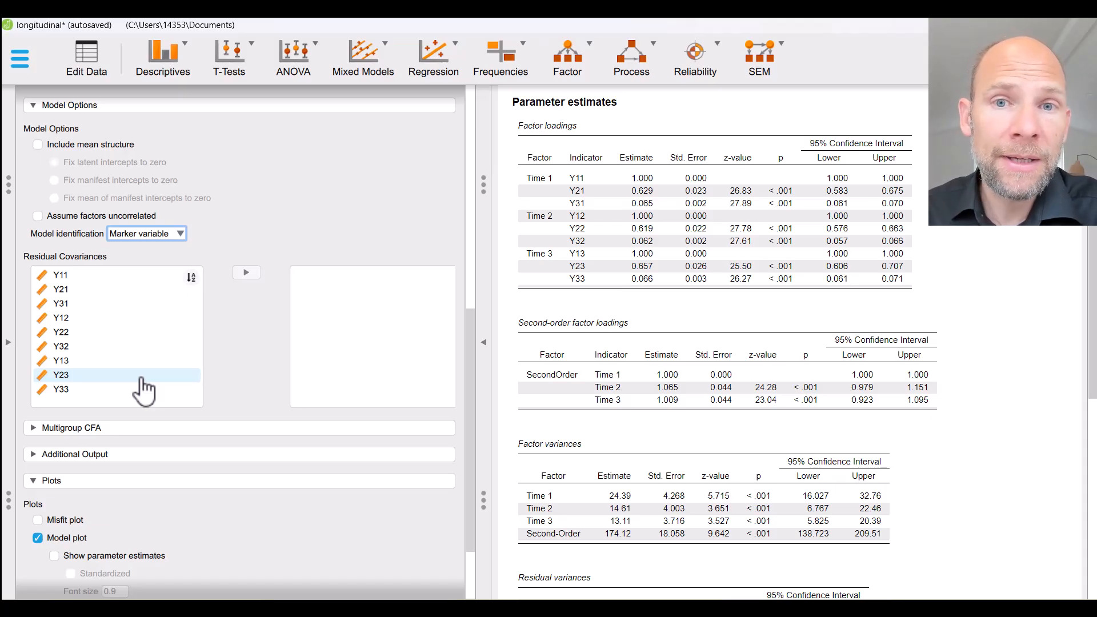
{"action": "scroll", "coordinate": [667, 290], "scroll_direction": "up", "scroll_amount": 3}
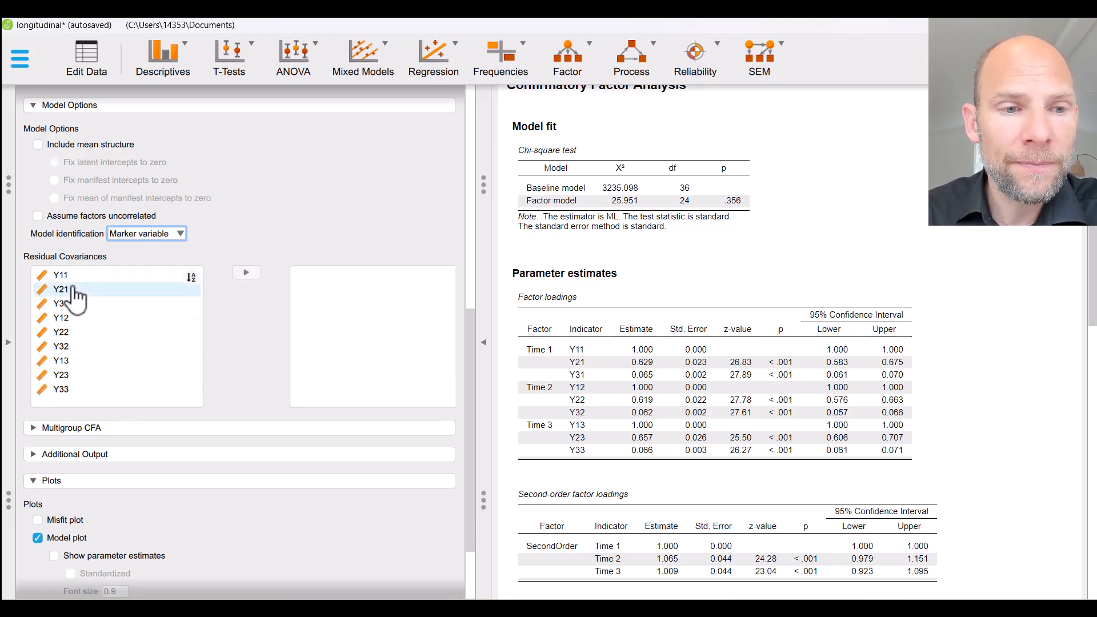
- Review the multigroup CFA settings and the available levels of invariance testing, keeping Configural
{"action": "scroll", "coordinate": [77, 309], "scroll_direction": "down", "scroll_amount": 2}
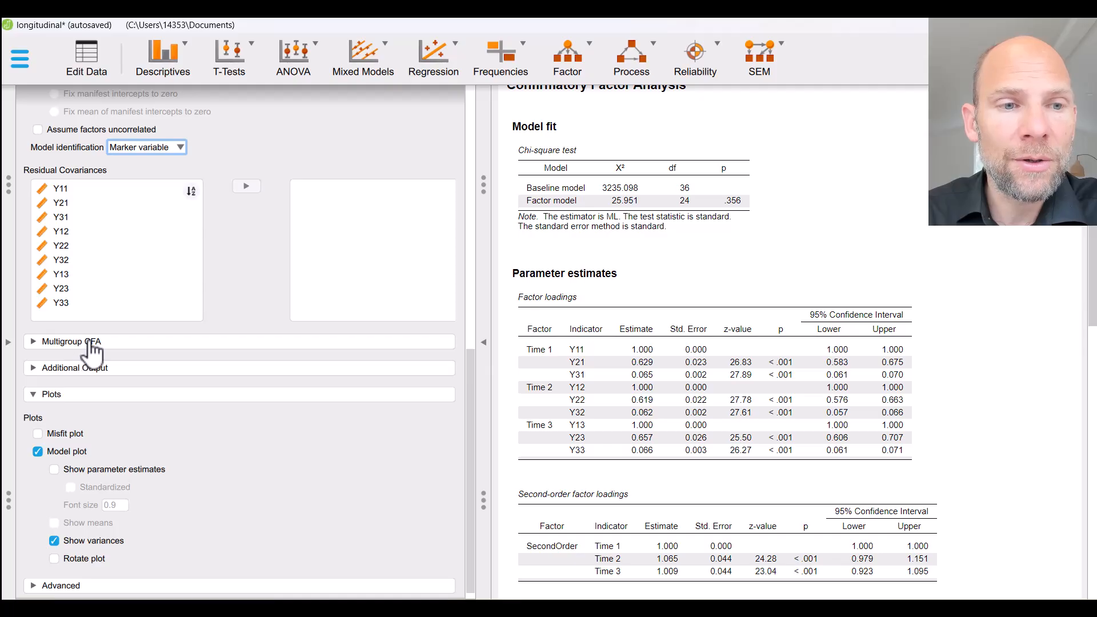
{"action": "left_click", "coordinate": [89, 343]}
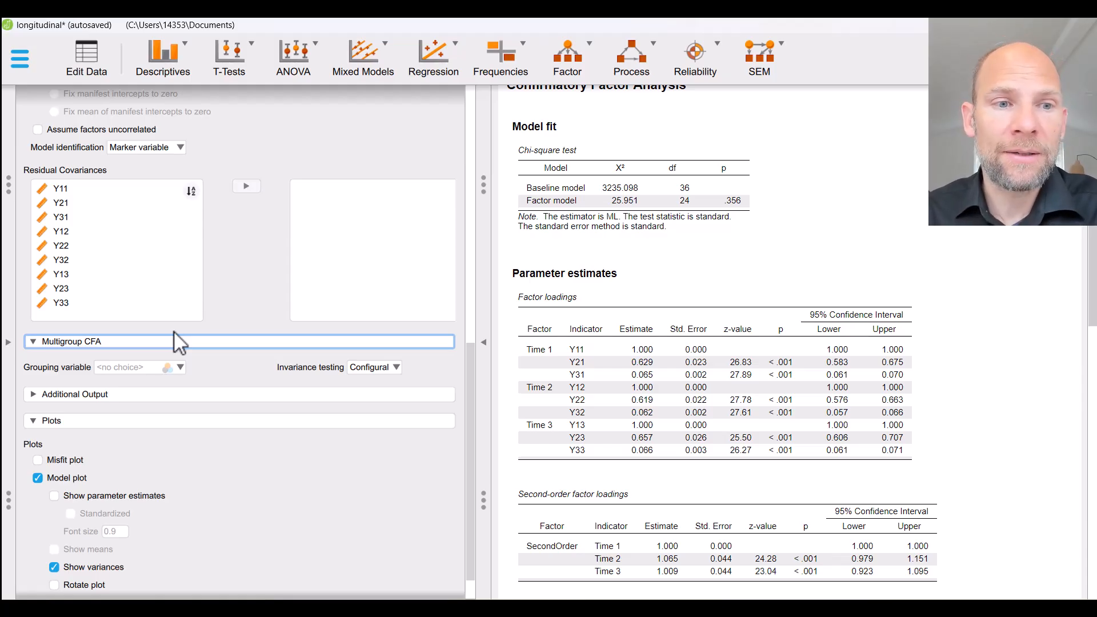
{"action": "left_click", "coordinate": [389, 381]}
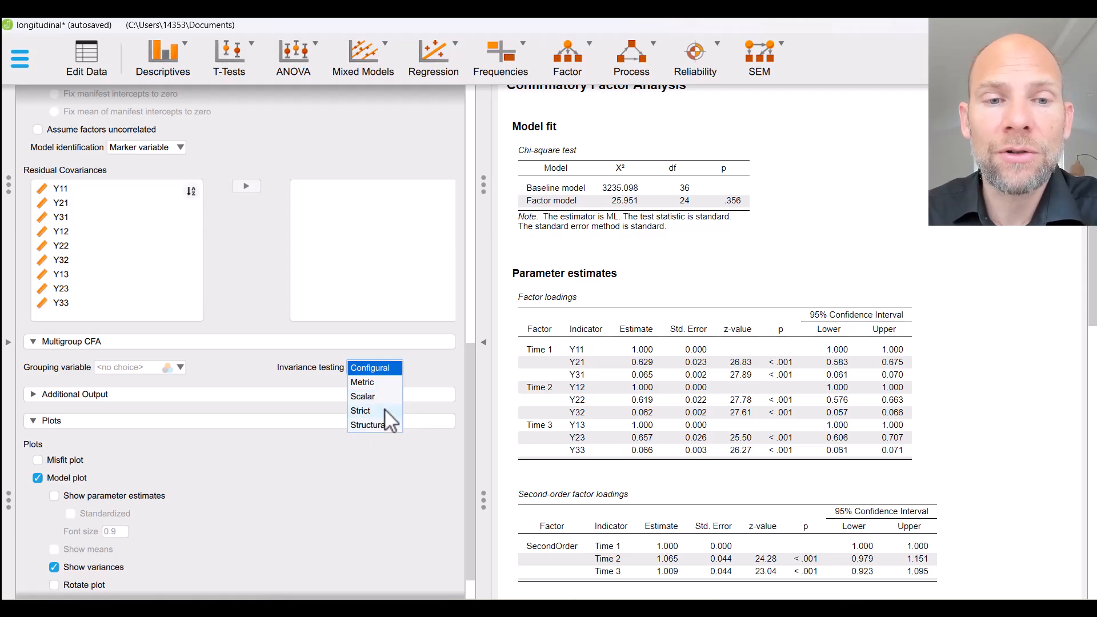
{"action": "left_click", "coordinate": [407, 374]}
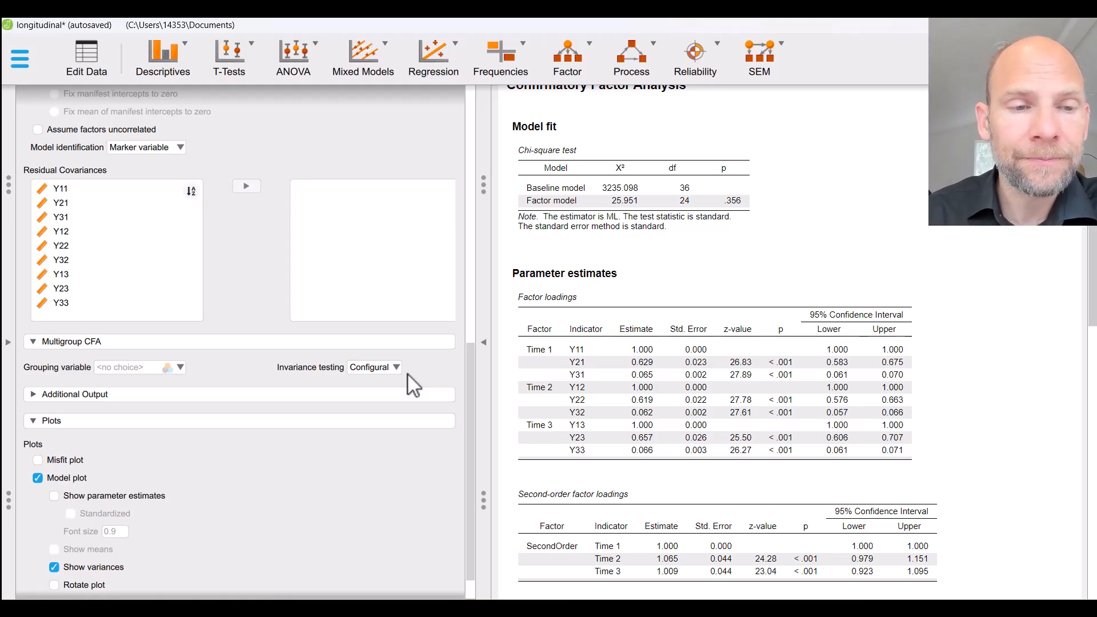
- Add additional fit measures to the output and view the fit indices, information criteria and other fit measures
{"action": "left_click", "coordinate": [68, 394]}
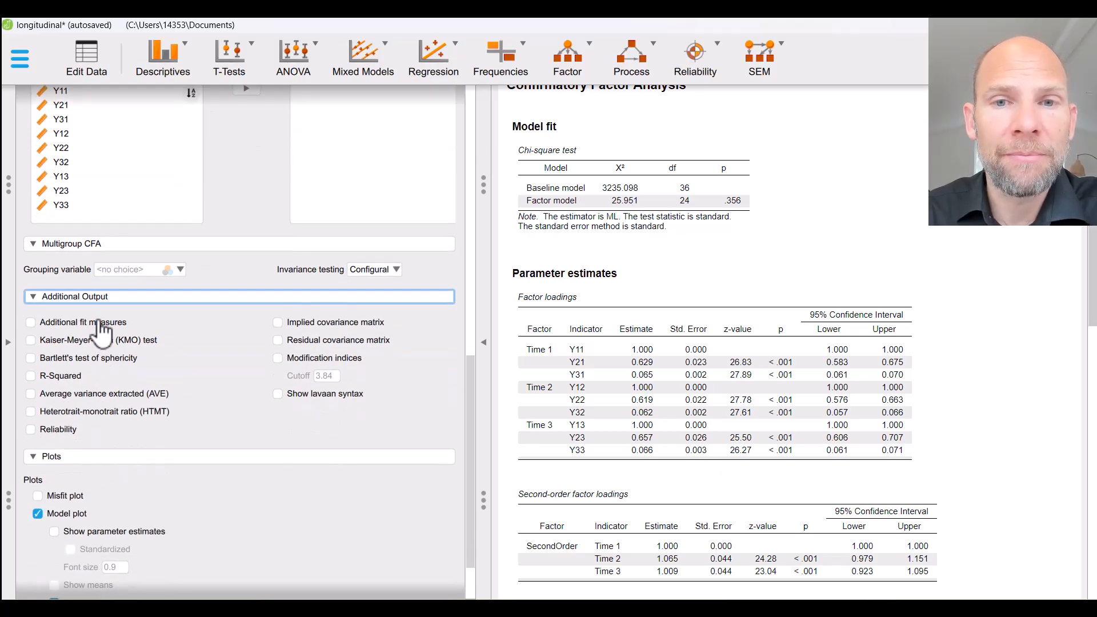
{"action": "left_click", "coordinate": [99, 324]}
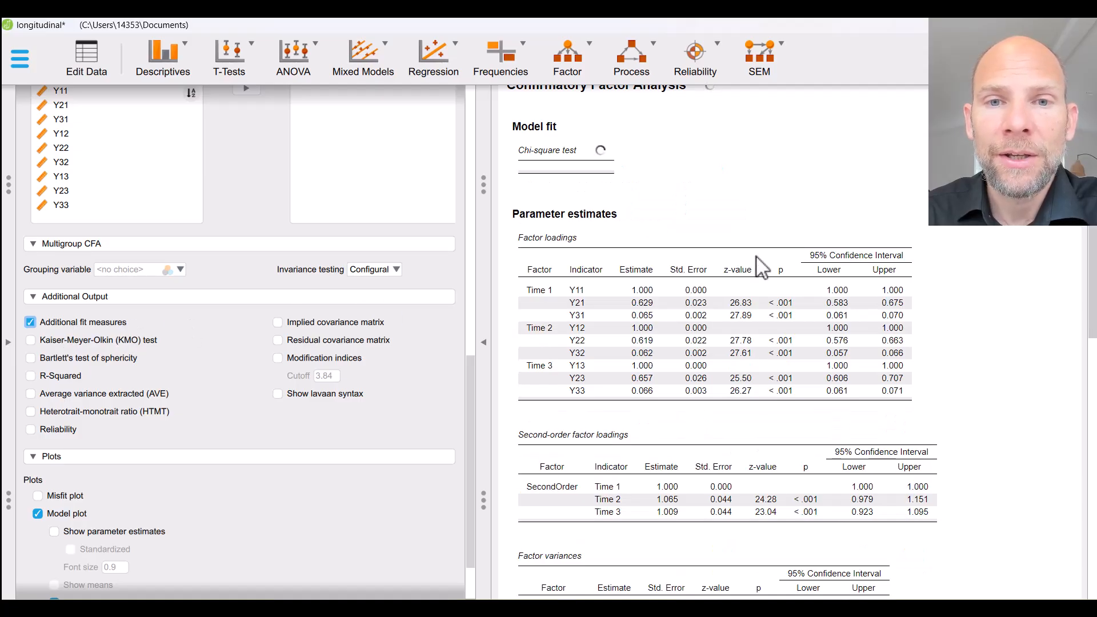
{"action": "scroll", "coordinate": [817, 224], "scroll_direction": "down", "scroll_amount": 3}
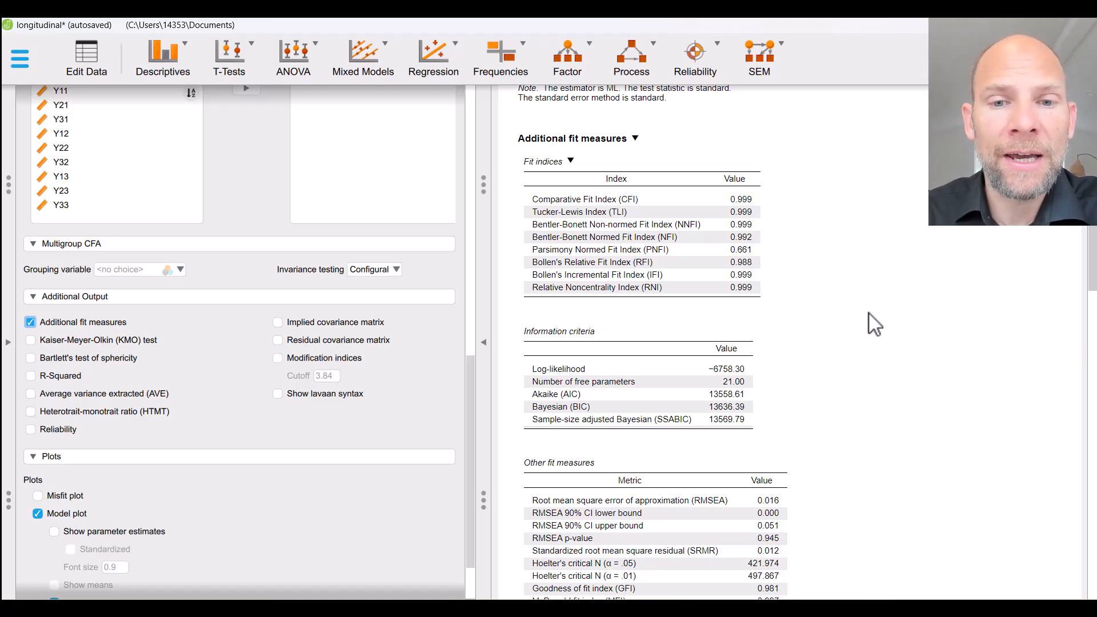
{"action": "scroll", "coordinate": [870, 303], "scroll_direction": "down", "scroll_amount": 1}
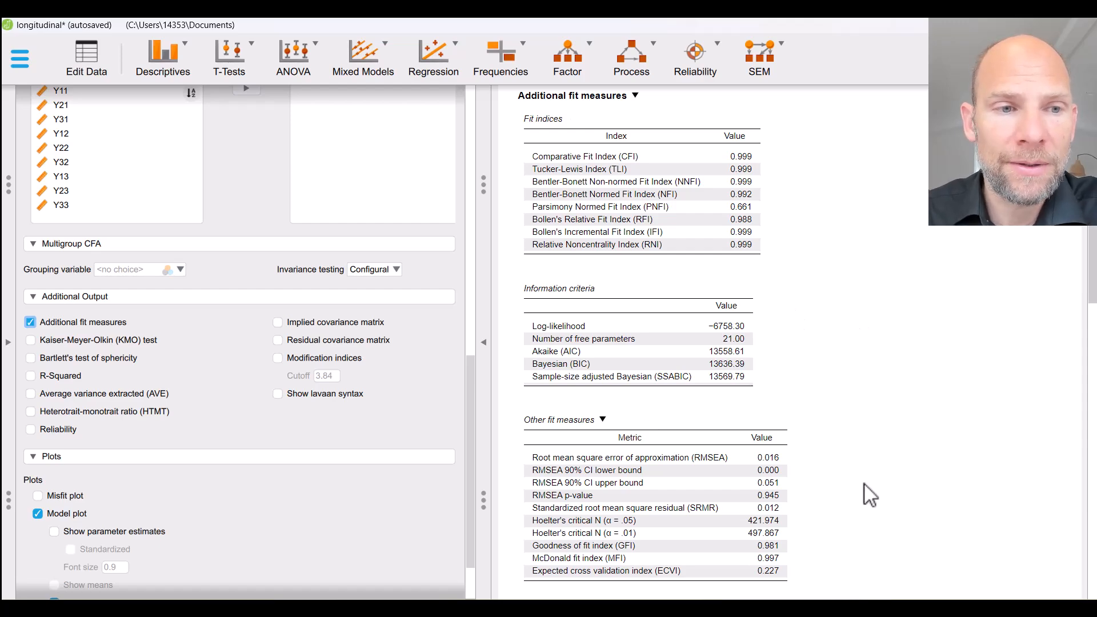
- Add R-Squared to the output and view the values for the indicators and the Time 1 to Time 3 factors
{"action": "left_click", "coordinate": [48, 377]}
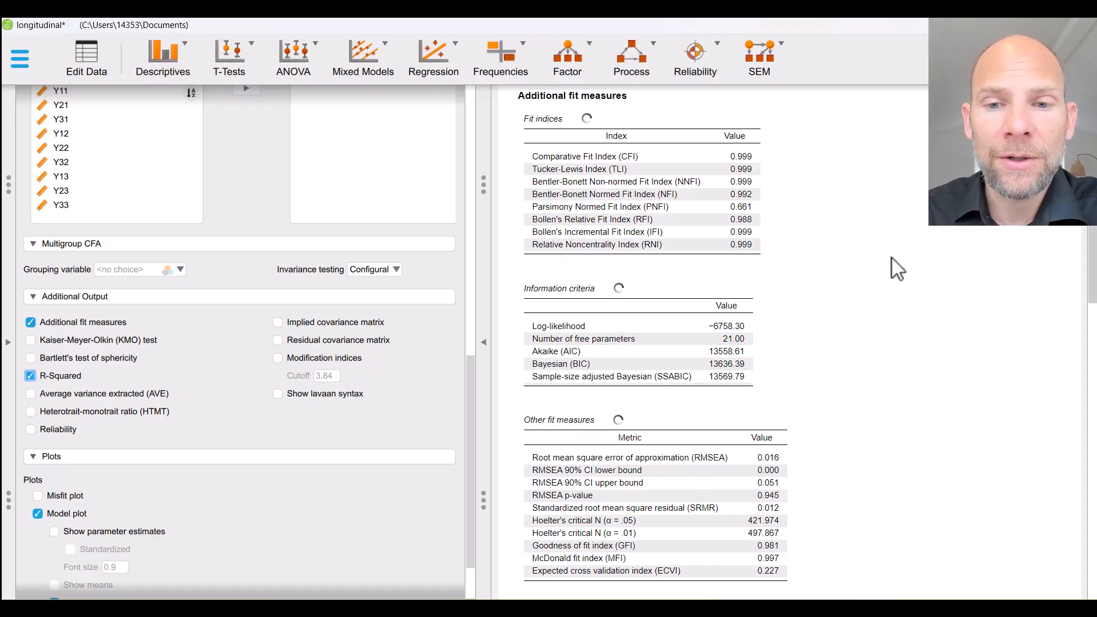
{"action": "scroll", "coordinate": [894, 270], "scroll_direction": "down", "scroll_amount": 3}
{"action": "scroll", "coordinate": [890, 258], "scroll_direction": "down", "scroll_amount": 6}
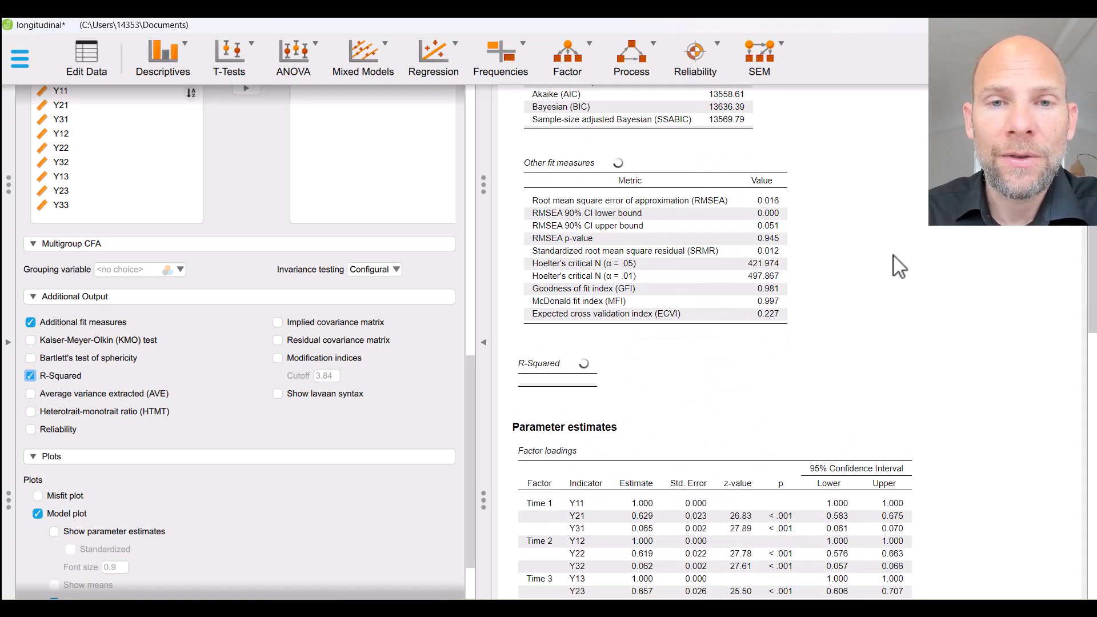
{"action": "scroll", "coordinate": [898, 250], "scroll_direction": "down", "scroll_amount": 4}
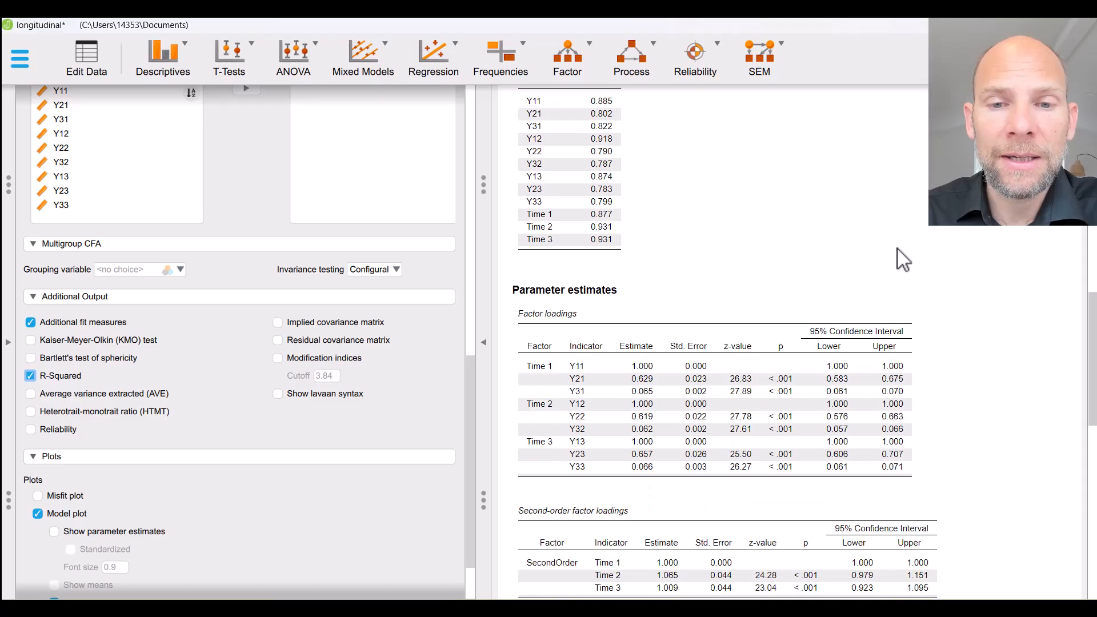
{"action": "scroll", "coordinate": [901, 251], "scroll_direction": "down", "scroll_amount": 3}
{"action": "scroll", "coordinate": [900, 248], "scroll_direction": "up", "scroll_amount": 8}
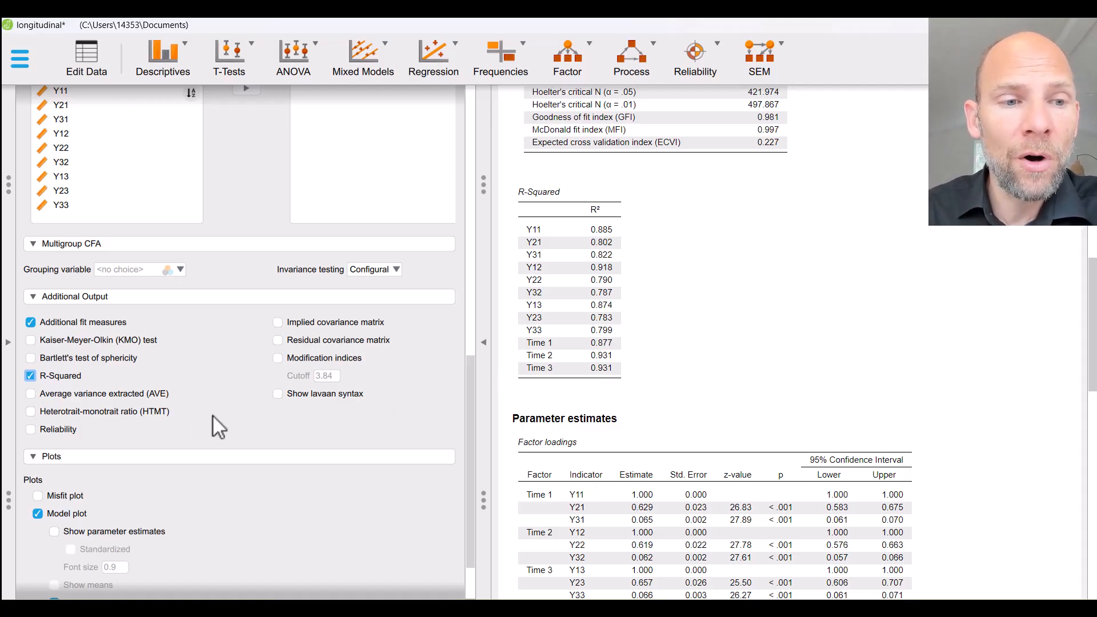
- Add reliability to the output and view the omega and alpha coefficients for the first- and second-order factors
{"action": "left_click", "coordinate": [59, 436]}
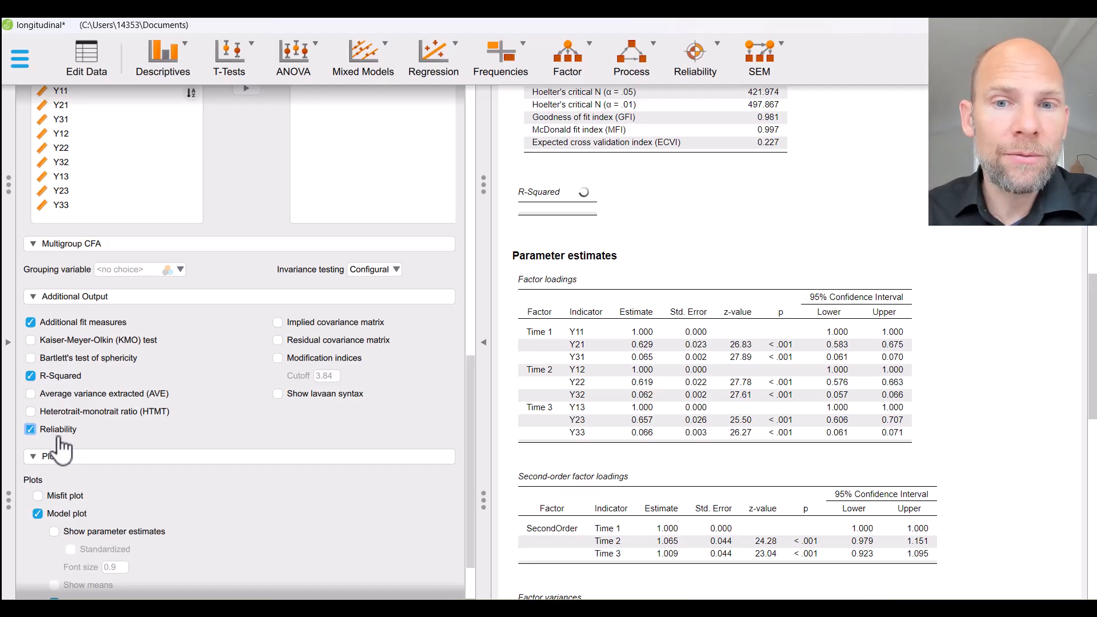
{"action": "scroll", "coordinate": [679, 329], "scroll_direction": "down", "scroll_amount": 5}
{"action": "scroll", "coordinate": [682, 323], "scroll_direction": "down", "scroll_amount": 9}
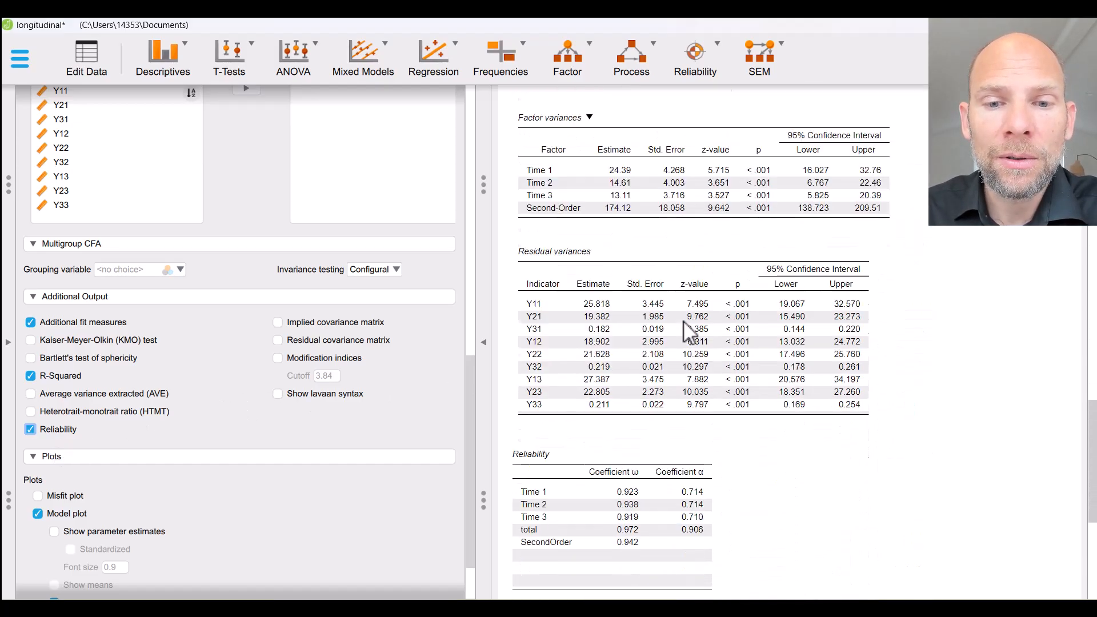
{"action": "scroll", "coordinate": [685, 321], "scroll_direction": "down", "scroll_amount": 1}
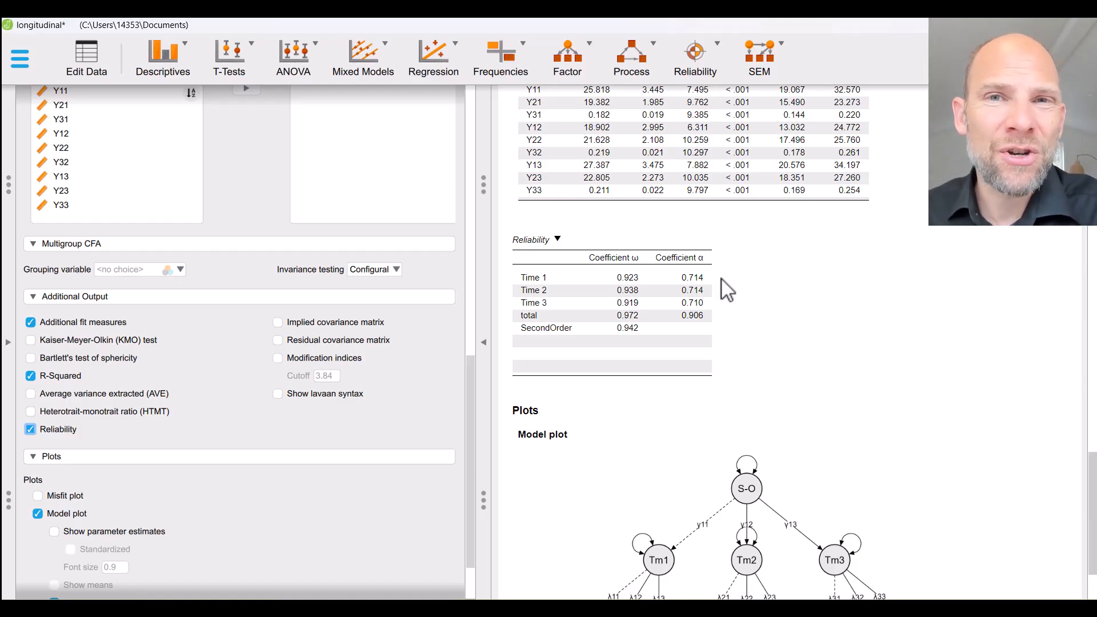
- Compare the omega and alpha reliabilities with the unstandardized factor loadings and the indicators' R-squared values
{"action": "scroll", "coordinate": [721, 279], "scroll_direction": "up", "scroll_amount": 10}
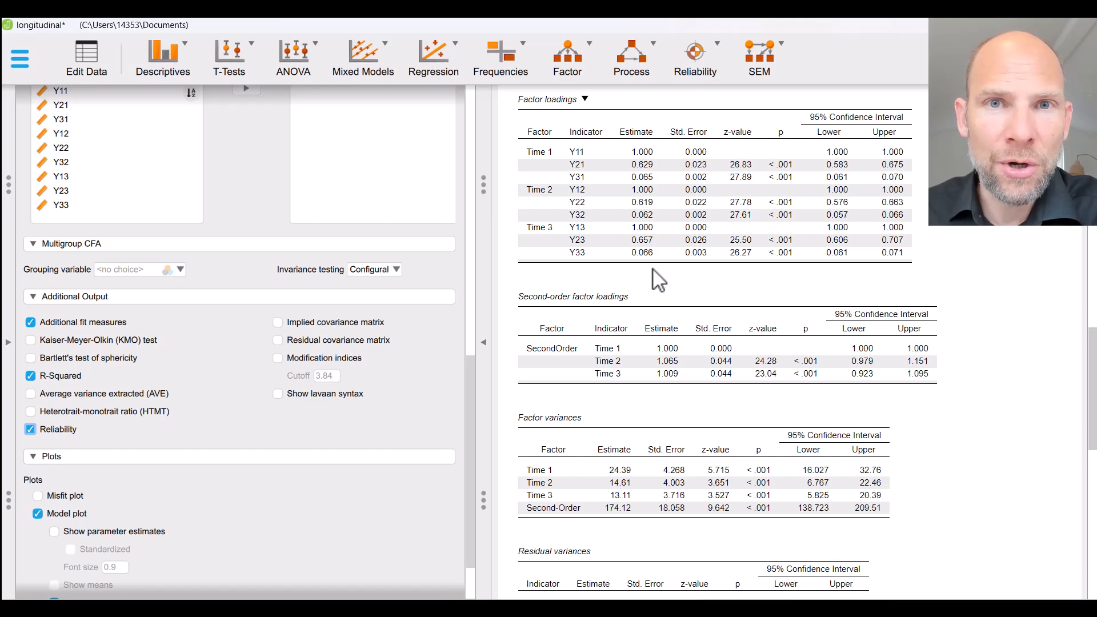
{"action": "scroll", "coordinate": [652, 264], "scroll_direction": "down", "scroll_amount": 10}
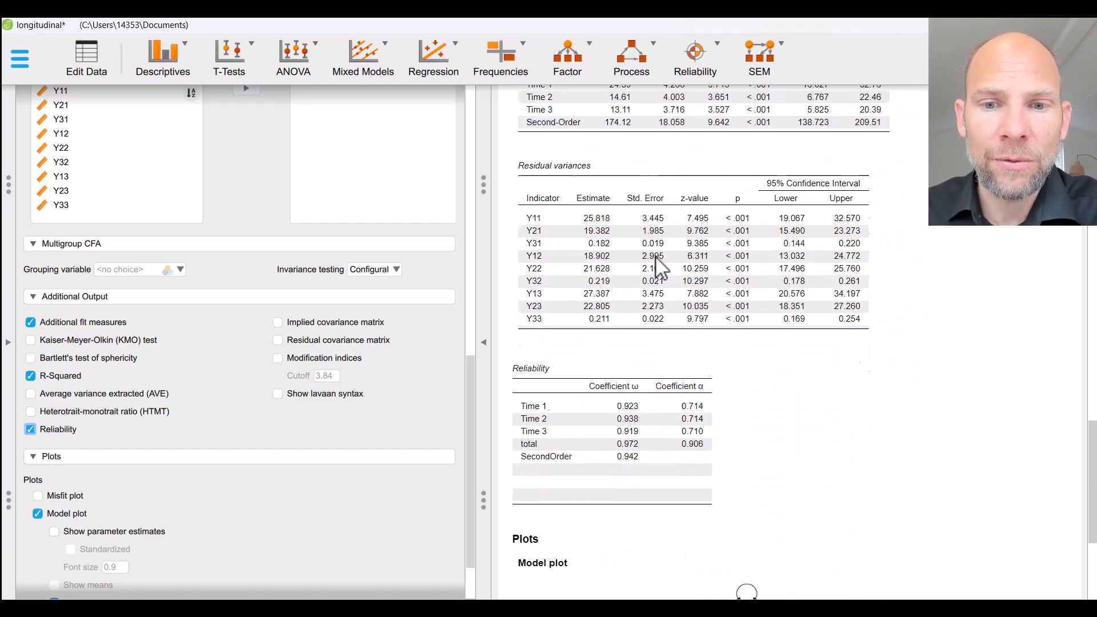
{"action": "scroll", "coordinate": [656, 255], "scroll_direction": "down", "scroll_amount": 1}
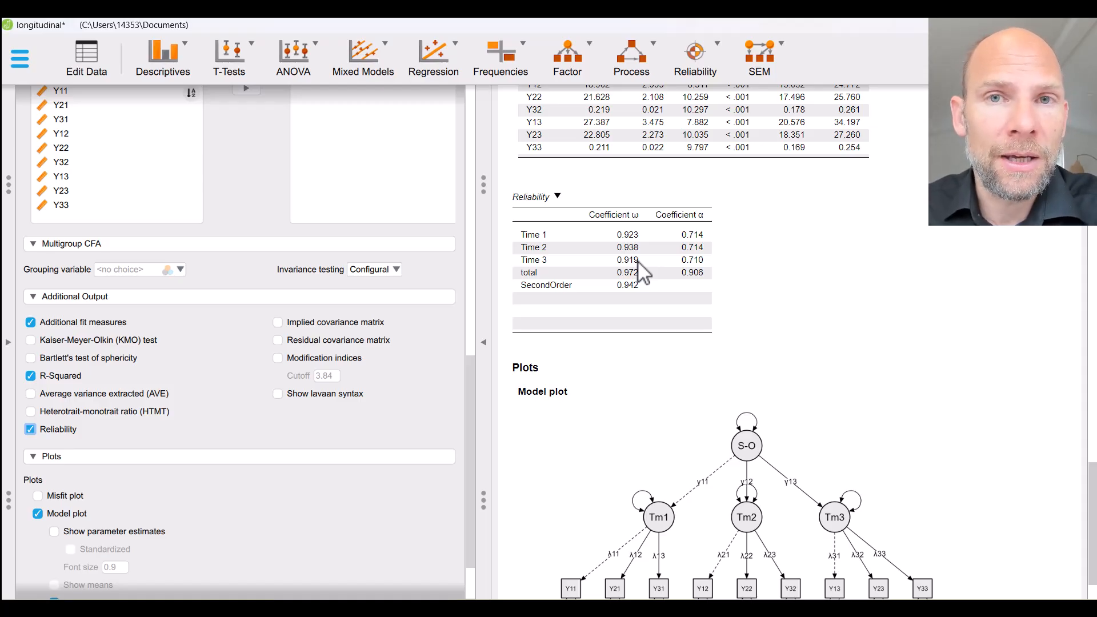
{"action": "scroll", "coordinate": [637, 261], "scroll_direction": "up", "scroll_amount": 10}
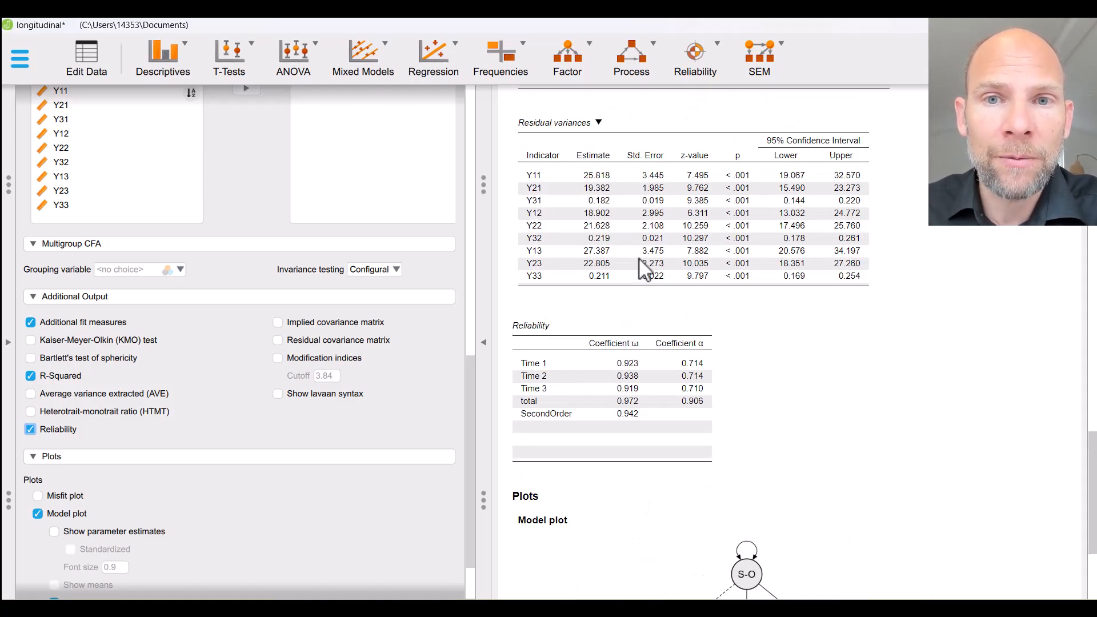
{"action": "scroll", "coordinate": [644, 262], "scroll_direction": "up", "scroll_amount": 5}
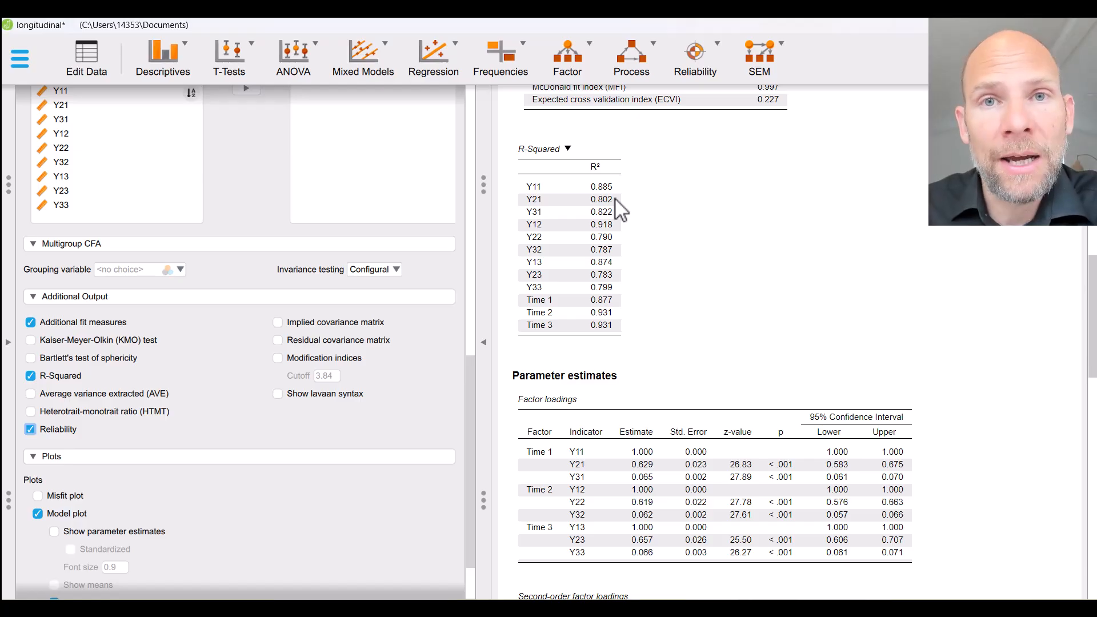
{"action": "scroll", "coordinate": [631, 234], "scroll_direction": "down", "scroll_amount": 10}
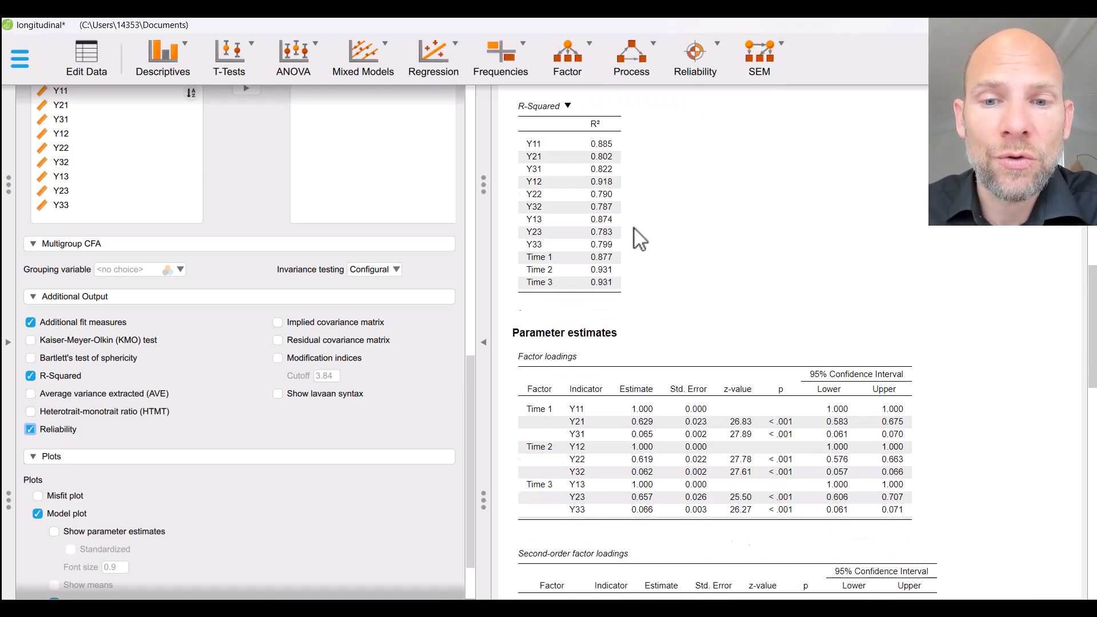
{"action": "scroll", "coordinate": [642, 225], "scroll_direction": "down", "scroll_amount": 3}
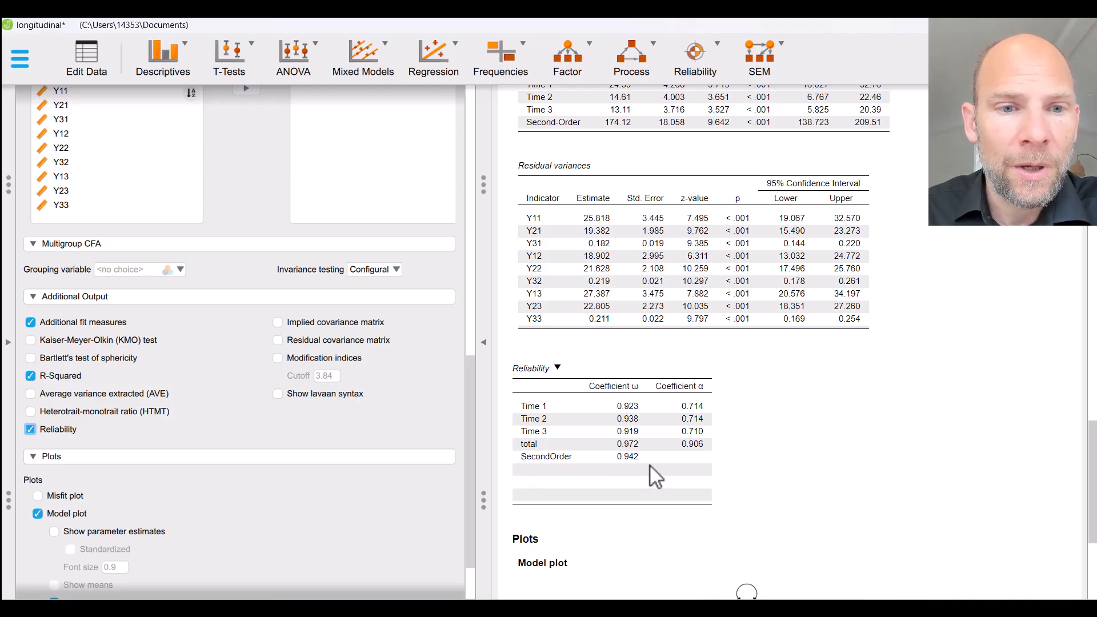
- Set the standardization of the estimates to All in the advanced options and view the standardized results
{"action": "scroll", "coordinate": [171, 449], "scroll_direction": "down", "scroll_amount": 2}
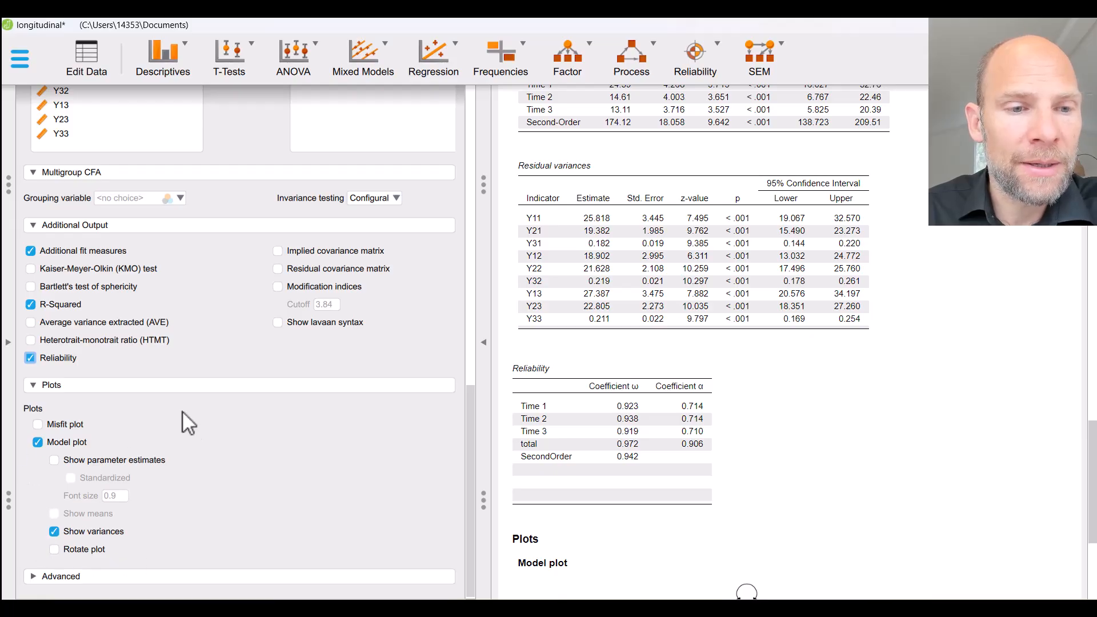
{"action": "left_click", "coordinate": [76, 578]}
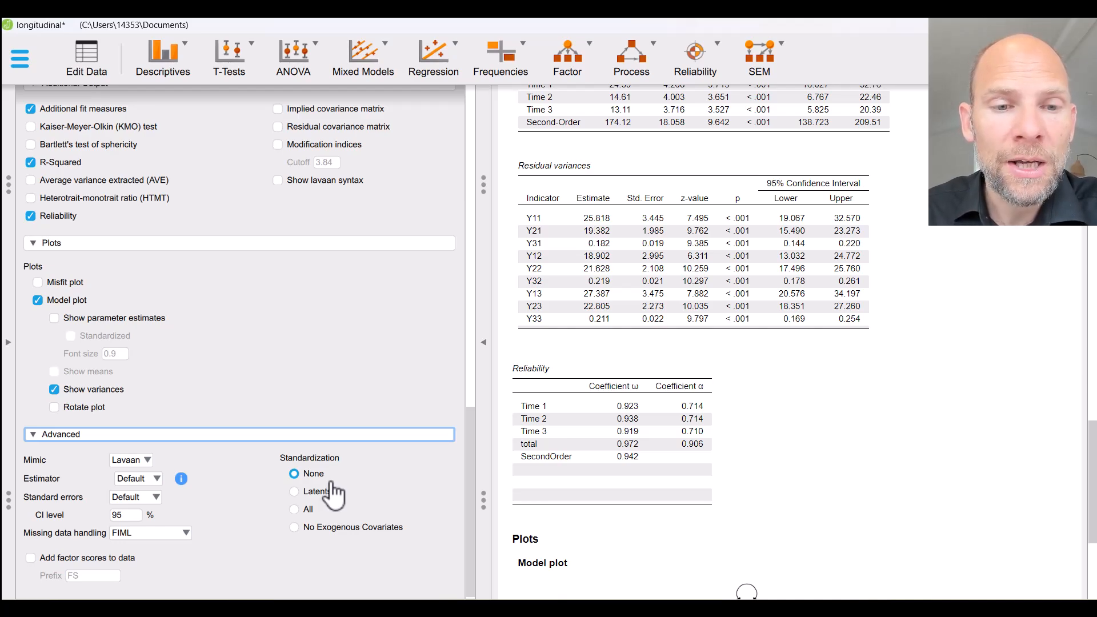
{"action": "left_click", "coordinate": [305, 509]}
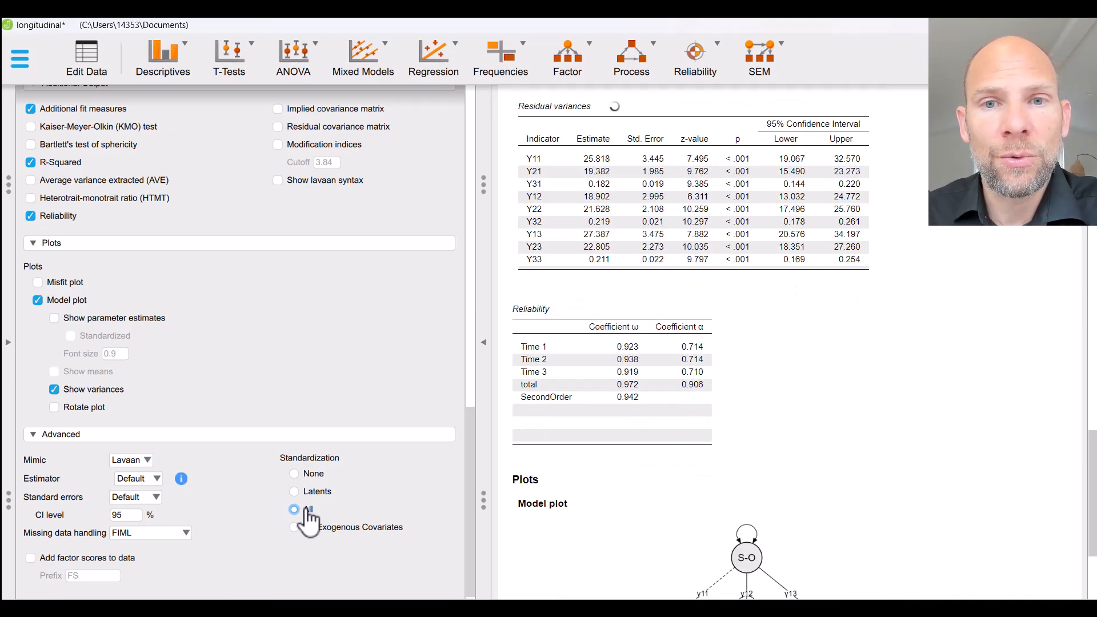
{"action": "scroll", "coordinate": [789, 387], "scroll_direction": "down", "scroll_amount": 3}
{"action": "scroll", "coordinate": [914, 341], "scroll_direction": "up", "scroll_amount": 3}
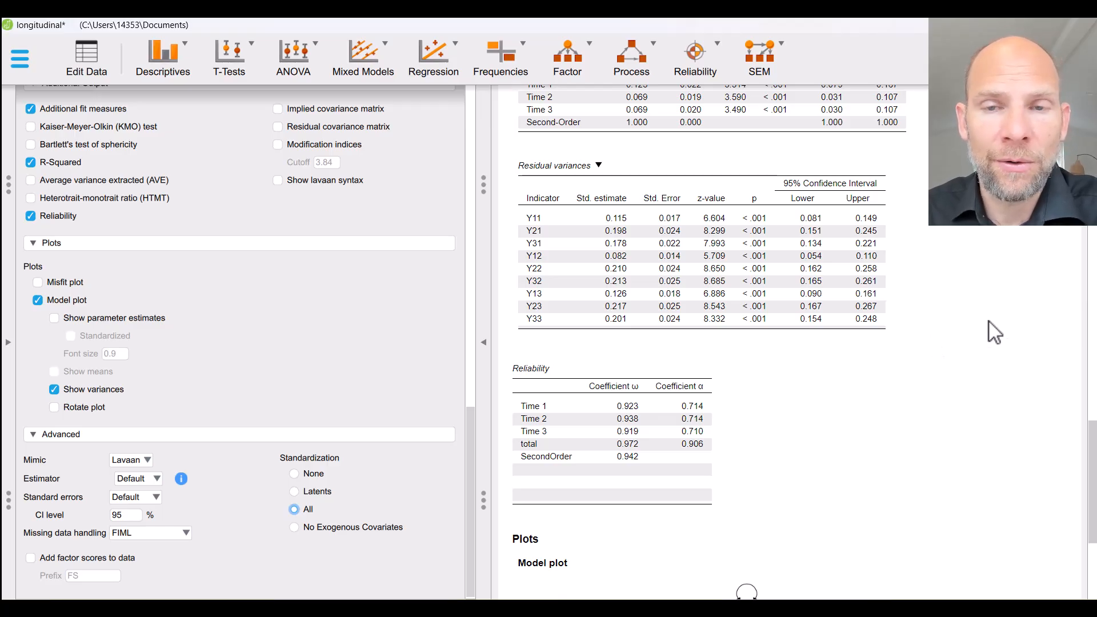
- Examine the standardized first- and second-order factor loadings, the factor variances and the indicators' residual variances
{"action": "scroll", "coordinate": [999, 304], "scroll_direction": "up", "scroll_amount": 5}
{"action": "scroll", "coordinate": [998, 304], "scroll_direction": "up", "scroll_amount": 2}
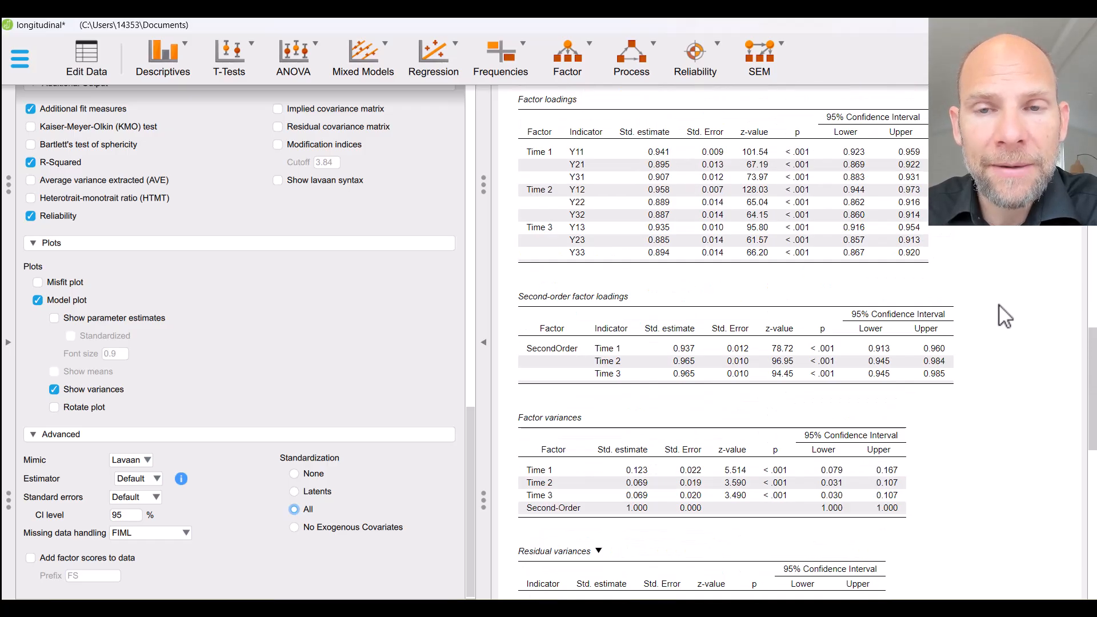
{"action": "scroll", "coordinate": [999, 303], "scroll_direction": "up", "scroll_amount": 1}
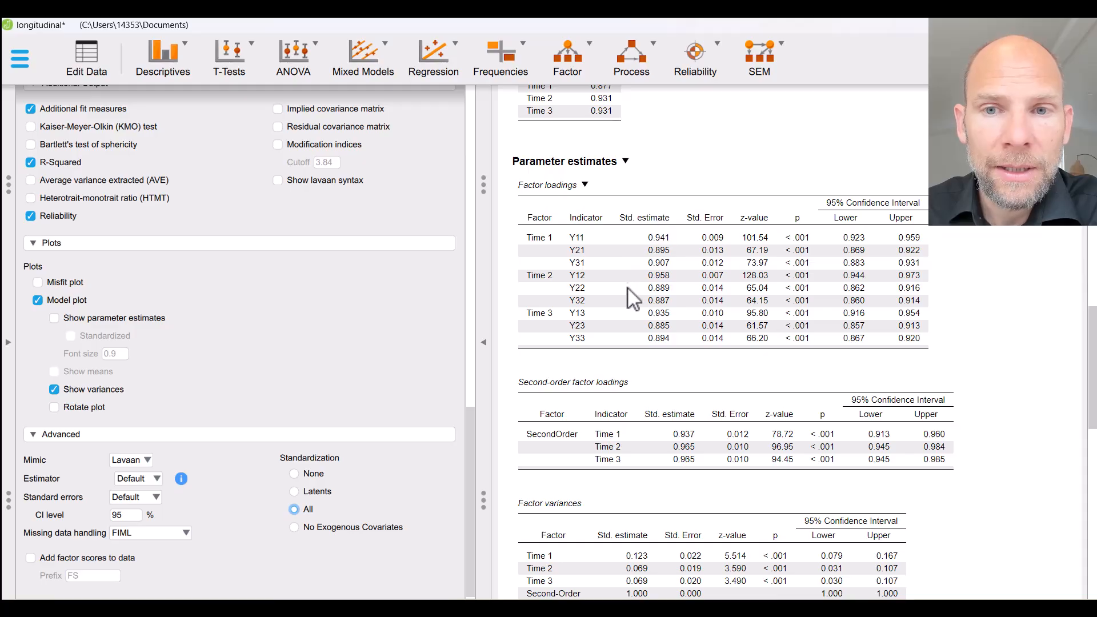
{"action": "scroll", "coordinate": [657, 334], "scroll_direction": "down", "scroll_amount": 3}
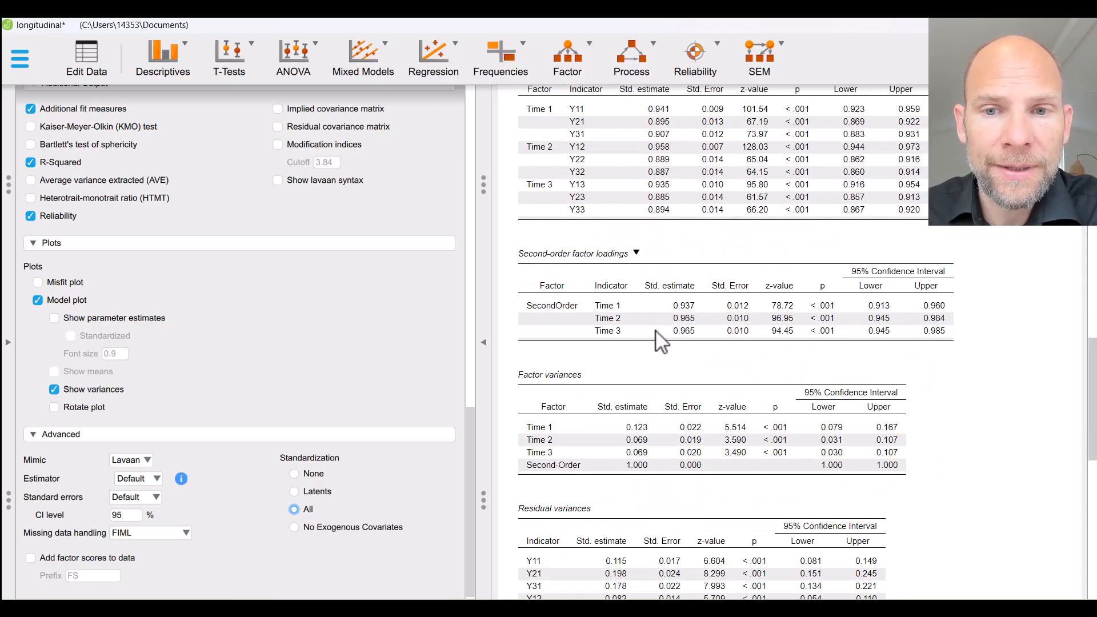
{"action": "scroll", "coordinate": [689, 280], "scroll_direction": "down", "scroll_amount": 3}
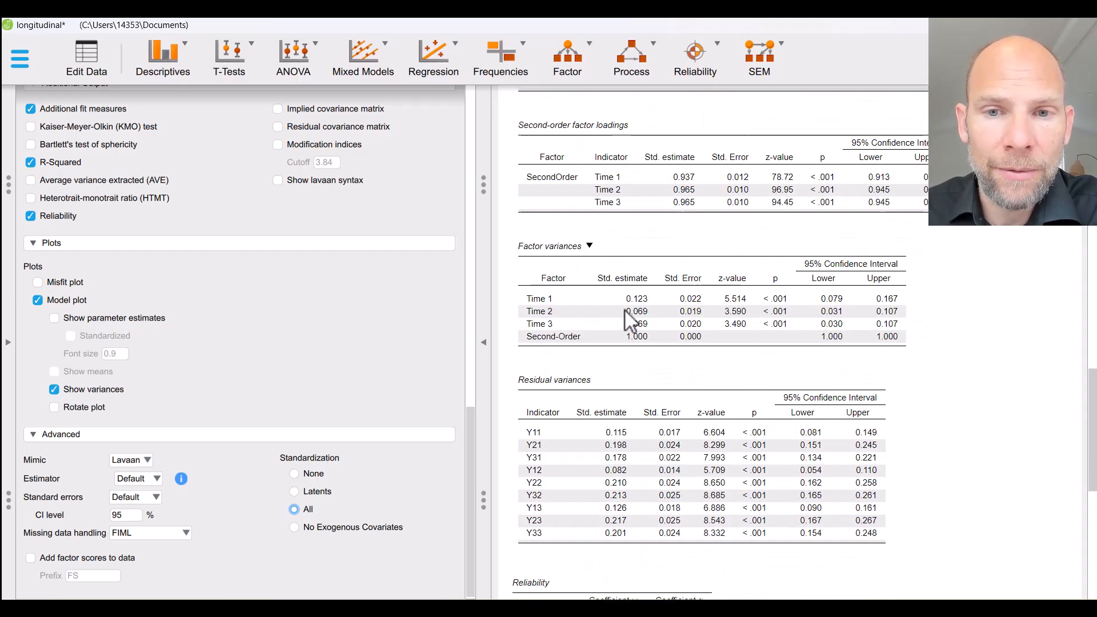
{"action": "scroll", "coordinate": [635, 342], "scroll_direction": "down", "scroll_amount": 1}
{"action": "scroll", "coordinate": [640, 349], "scroll_direction": "down", "scroll_amount": 1}
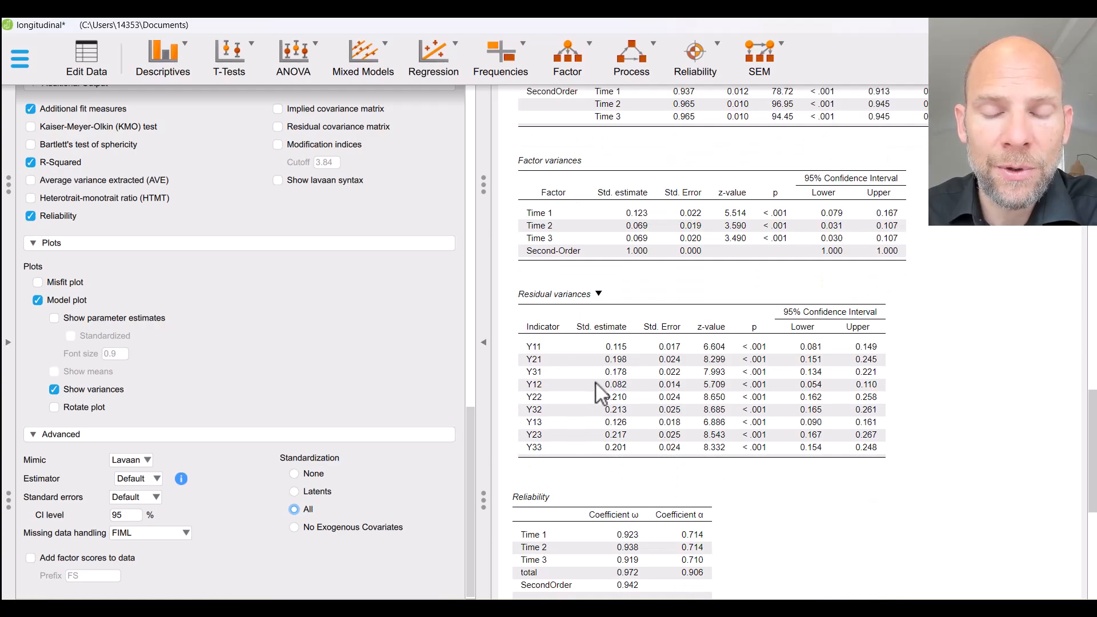
{"action": "scroll", "coordinate": [657, 328], "scroll_direction": "up", "scroll_amount": 3}
{"action": "scroll", "coordinate": [657, 328], "scroll_direction": "up", "scroll_amount": 3}
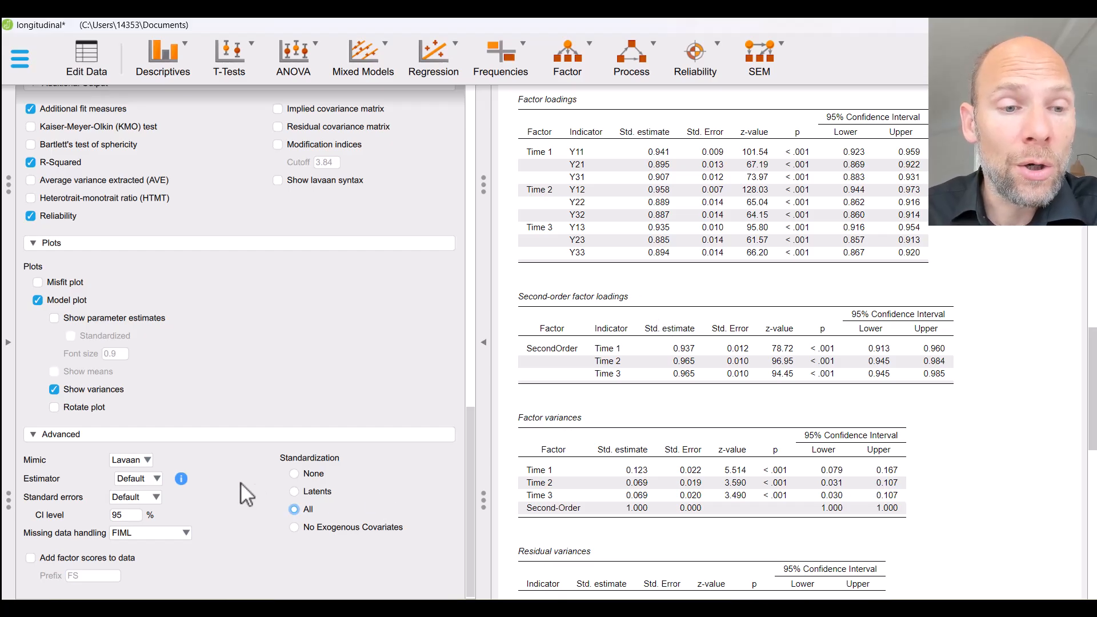
- Review the available estimator, standard error and missing data handling options, keeping Default, Default and FIML
{"action": "left_click", "coordinate": [158, 480]}
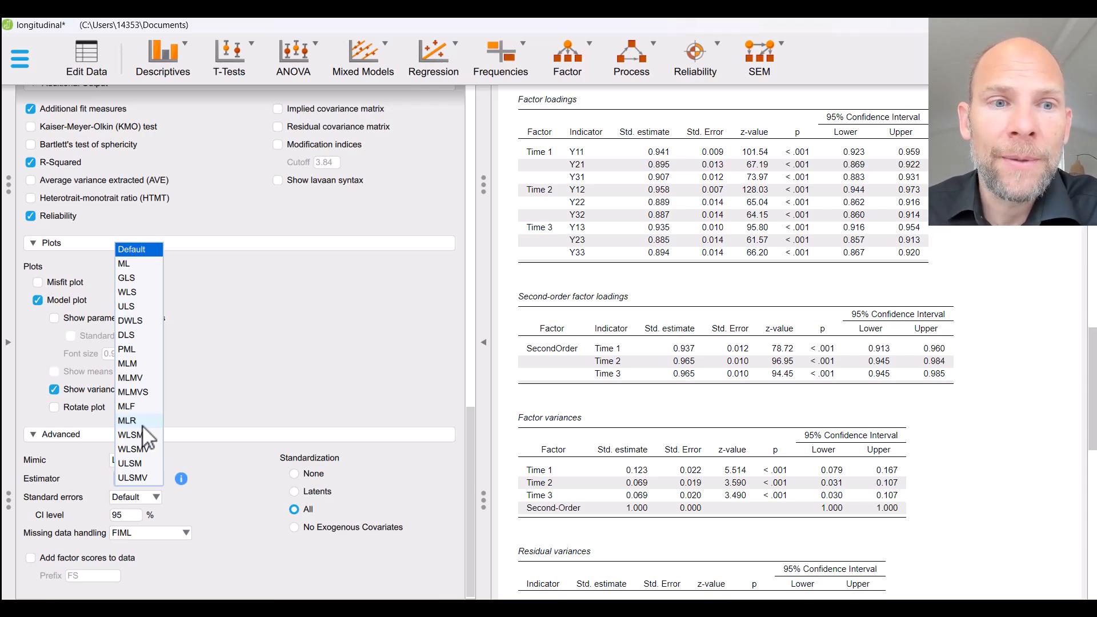
{"action": "left_click", "coordinate": [218, 366]}
{"action": "left_click", "coordinate": [155, 500]}
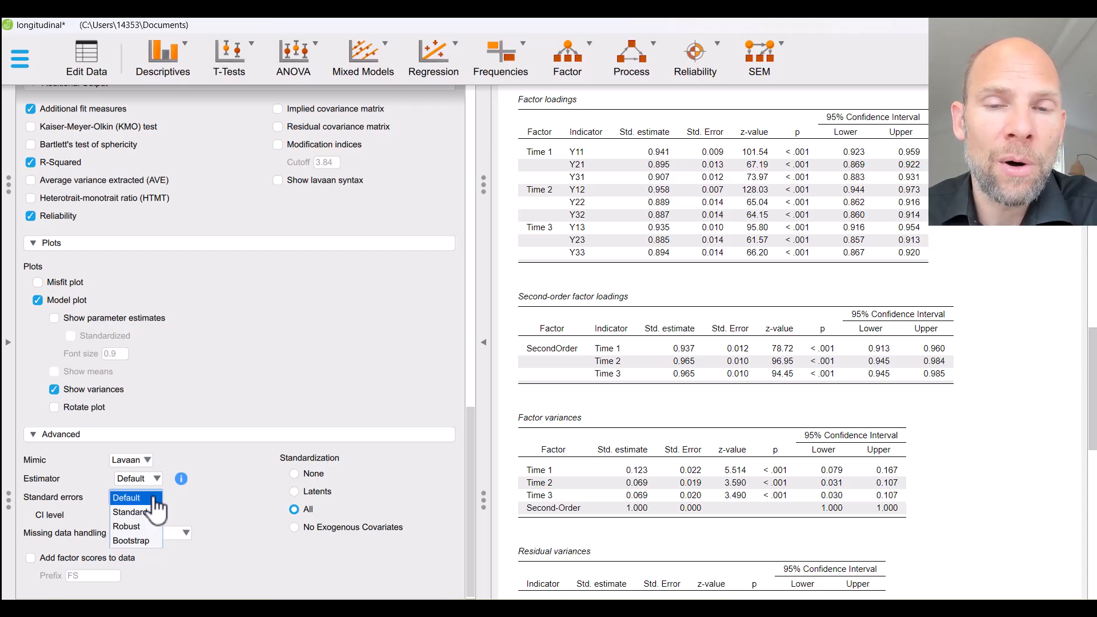
{"action": "left_click", "coordinate": [211, 472]}
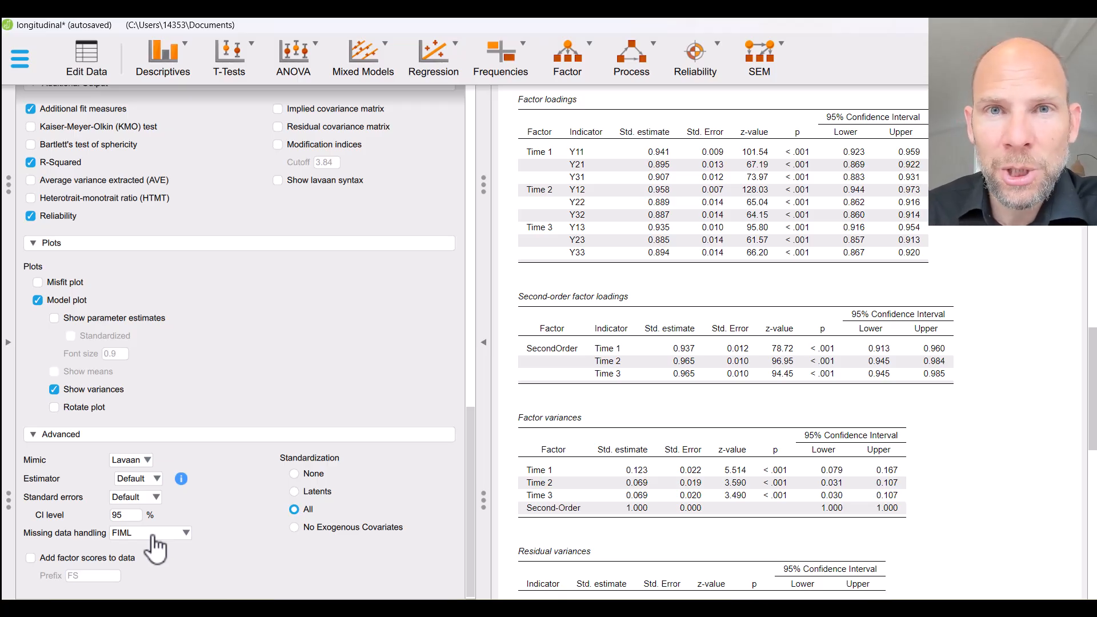
{"action": "left_click", "coordinate": [153, 537]}
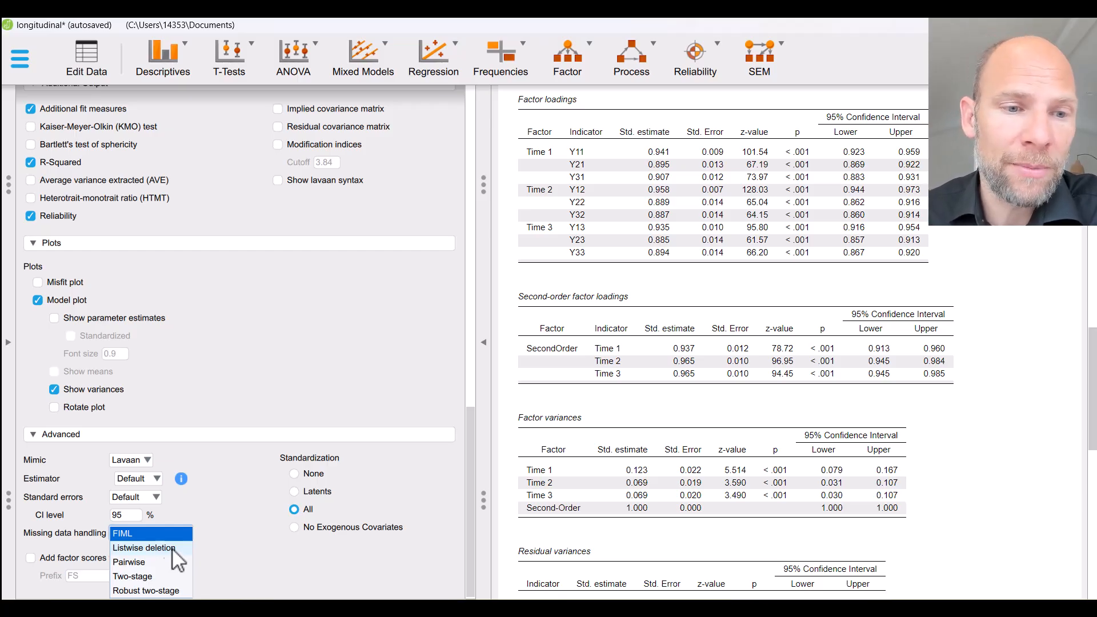
{"action": "left_click", "coordinate": [137, 534]}
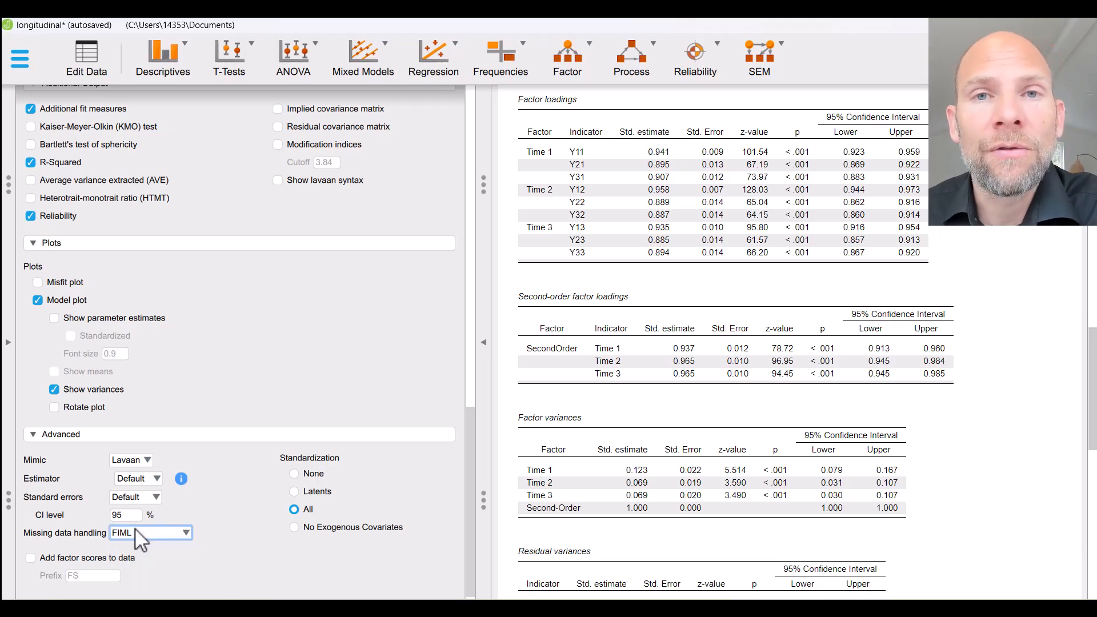